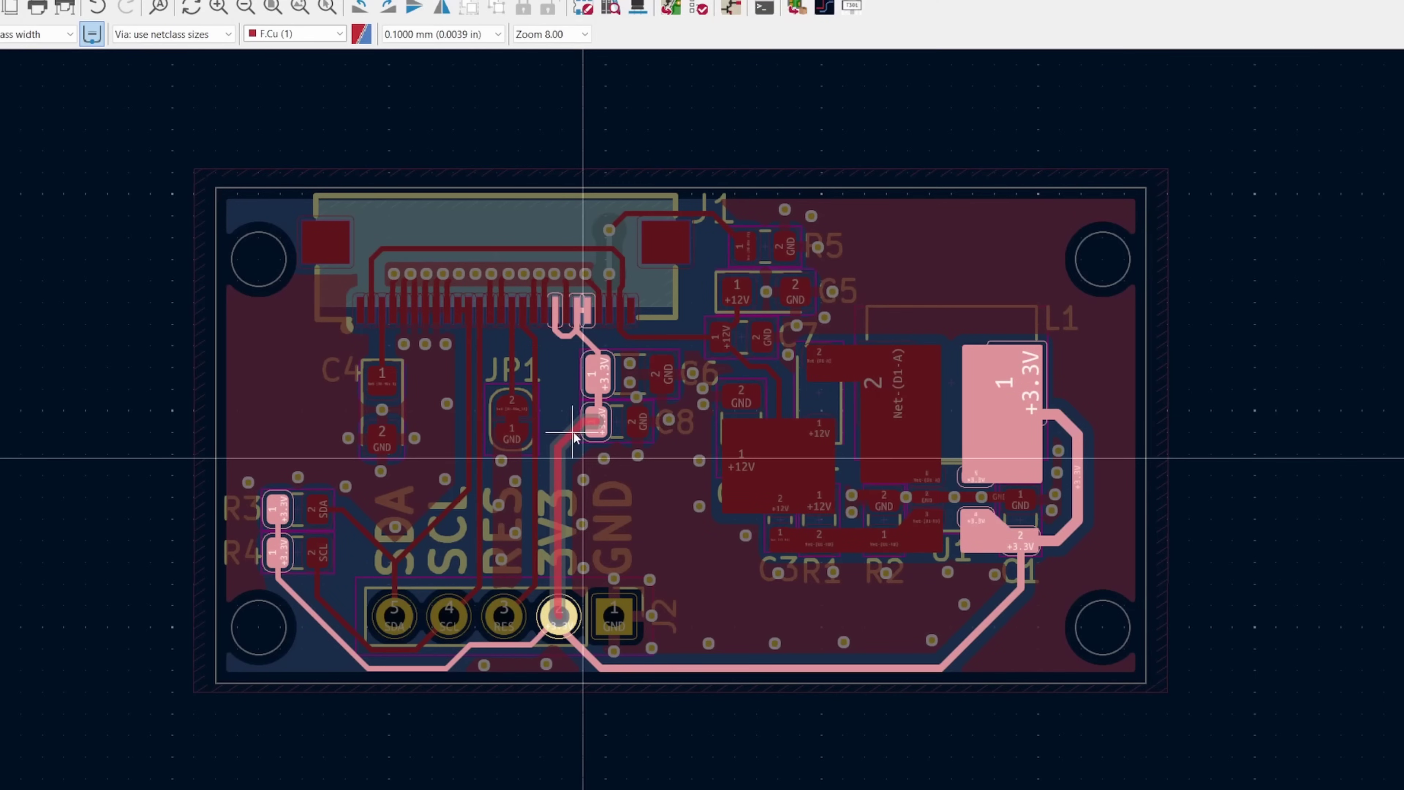
- Clear the +3.3V net highlighting on the board and refill the copper zones
key(Escape)
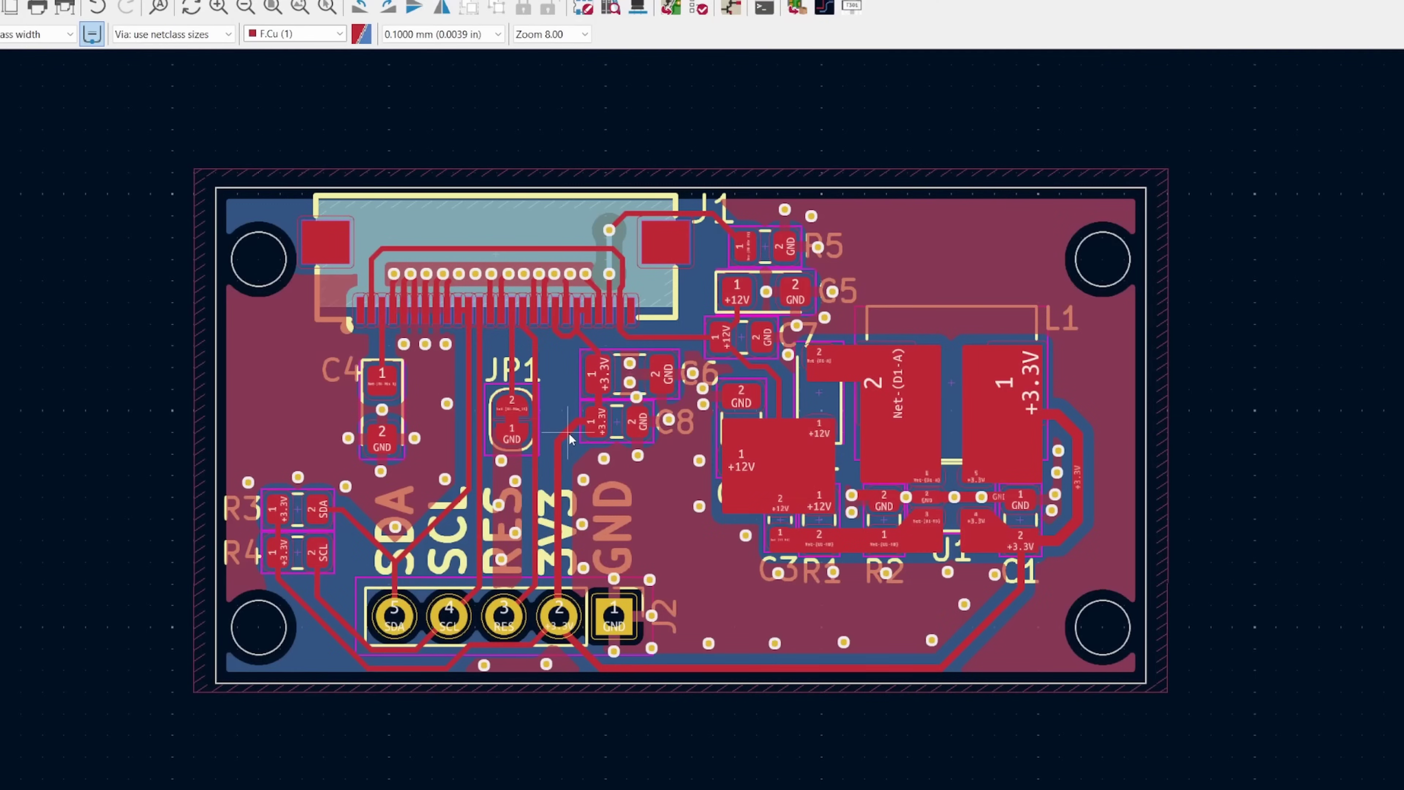
key(b)
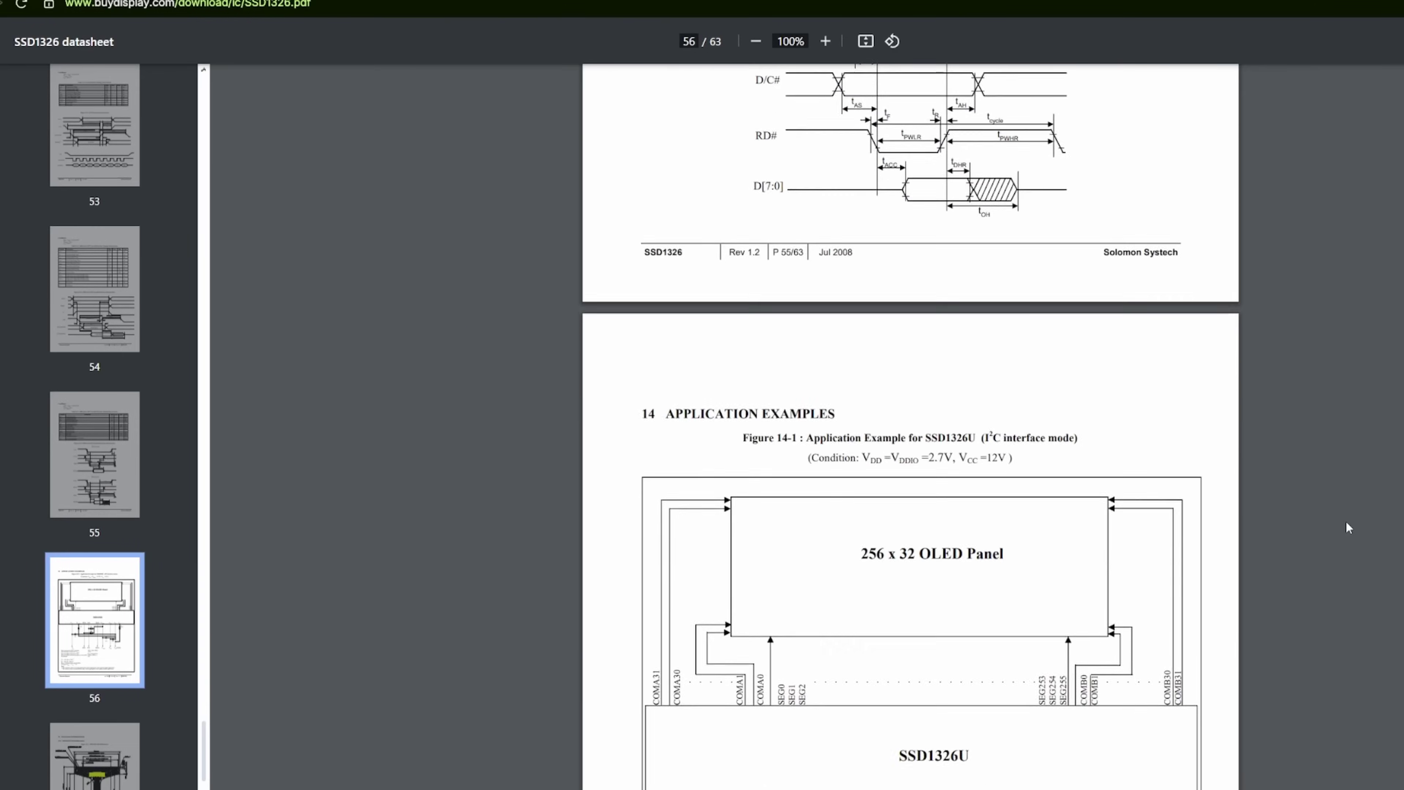
- Look through the OLED controller and display datasheets and the Discord project updates
scroll(1347, 521, down, 20)
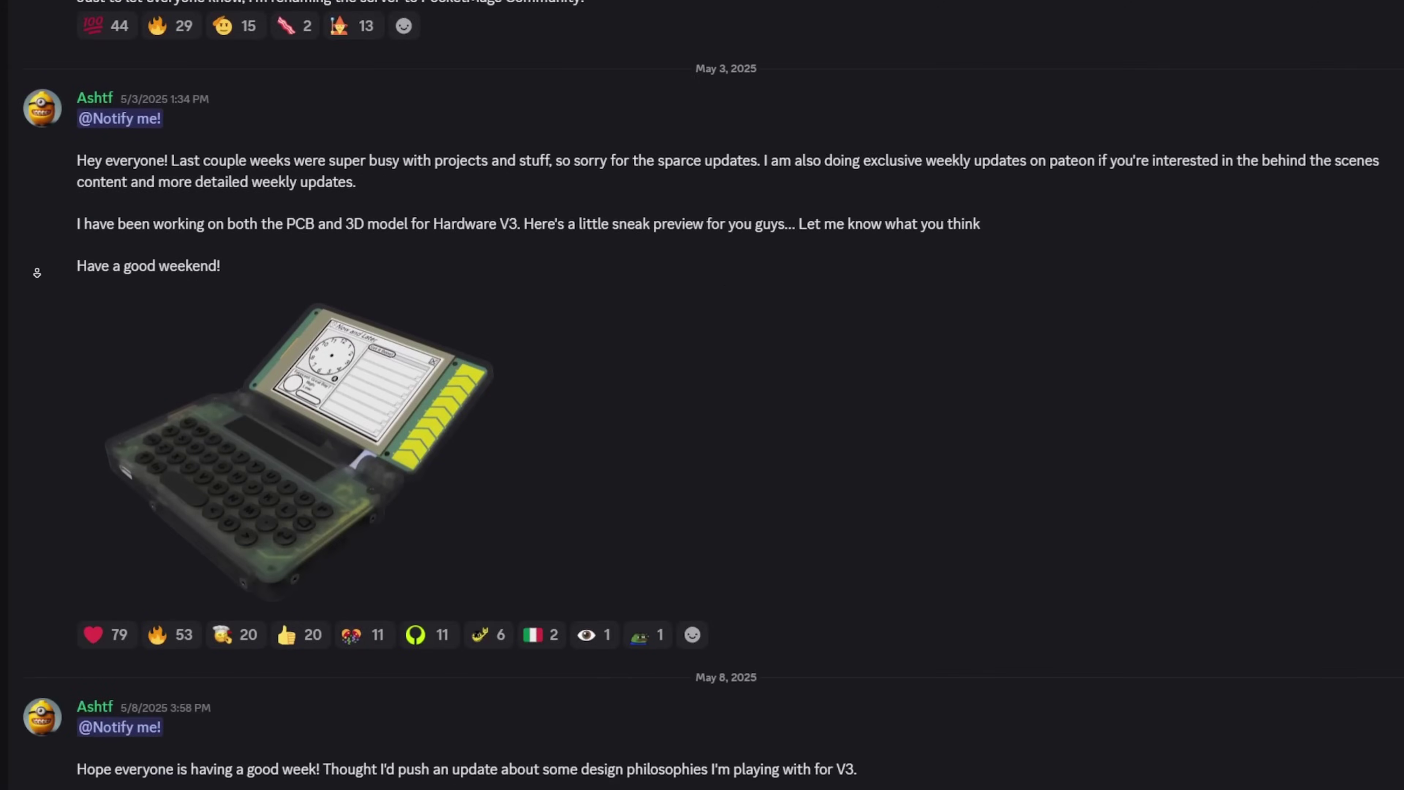
scroll(37, 273, down, 10)
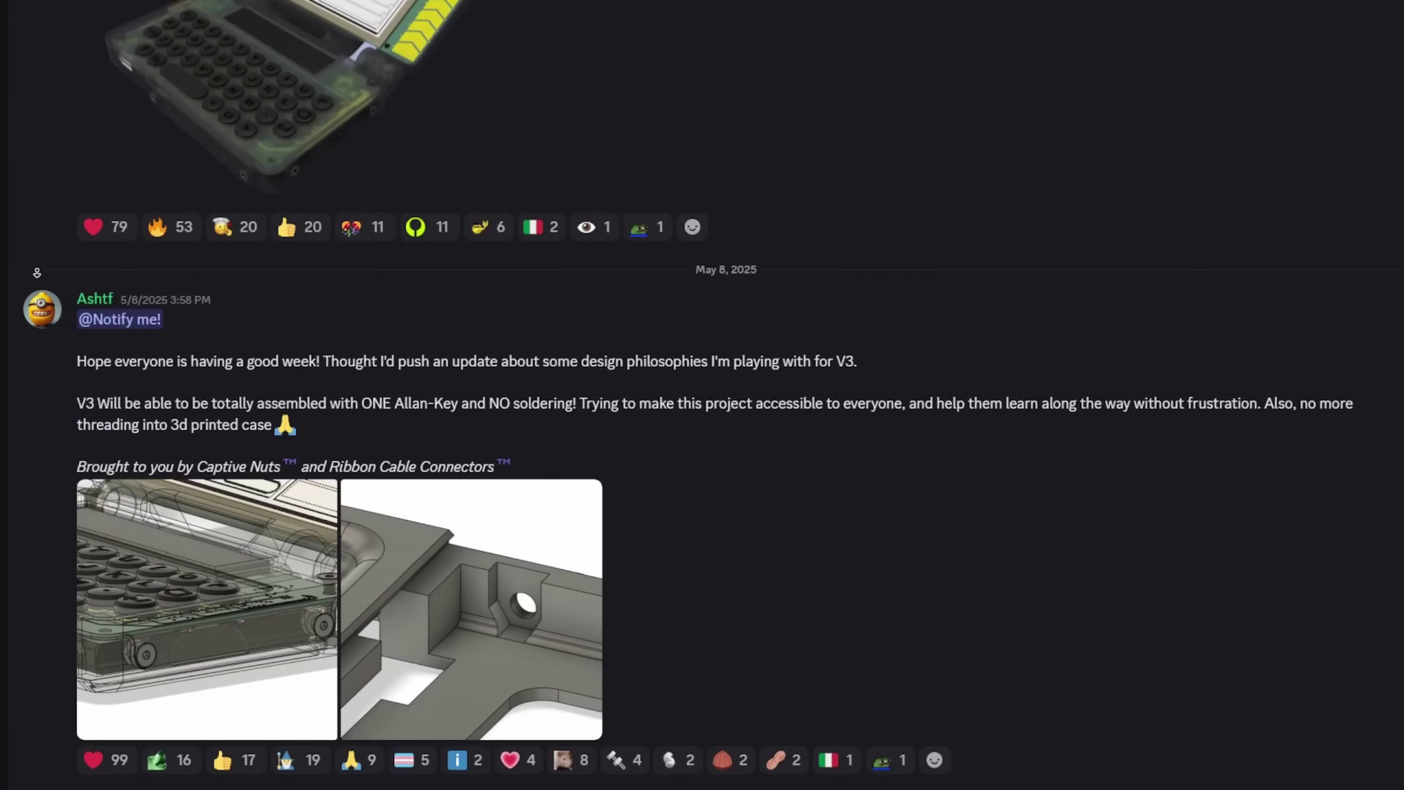
scroll(37, 273, down, 10)
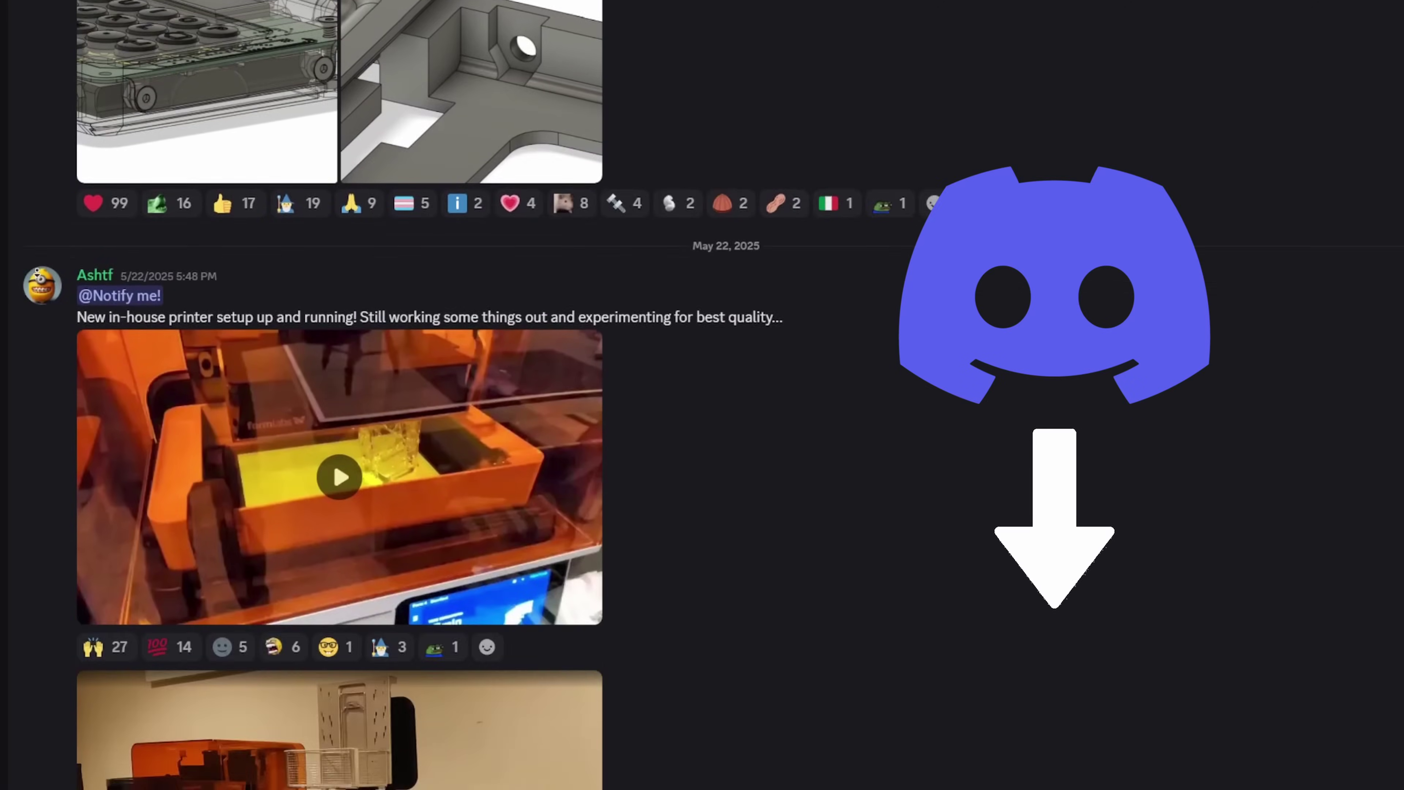
scroll(37, 273, down, 10)
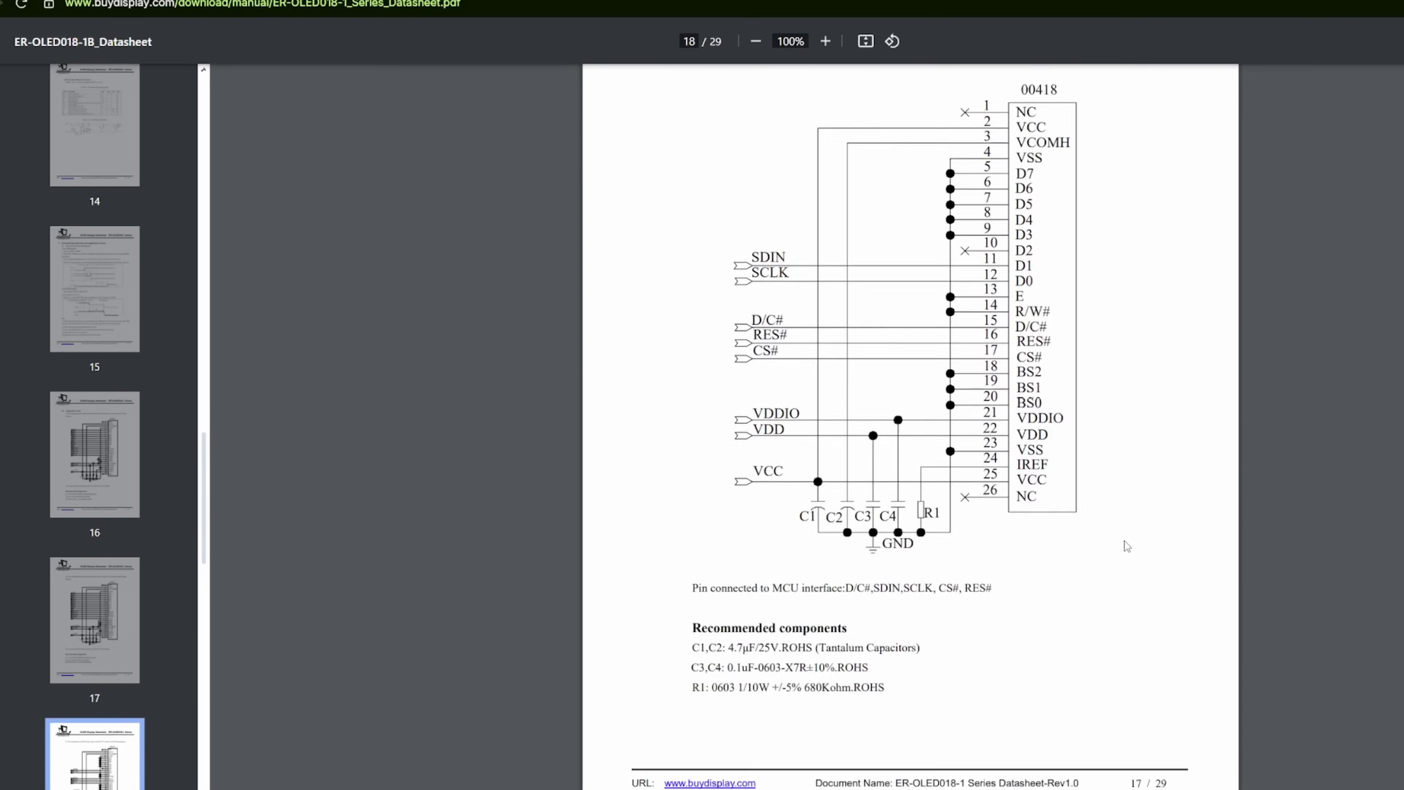
scroll(1126, 545, down, 15)
scroll(1125, 545, down, 20)
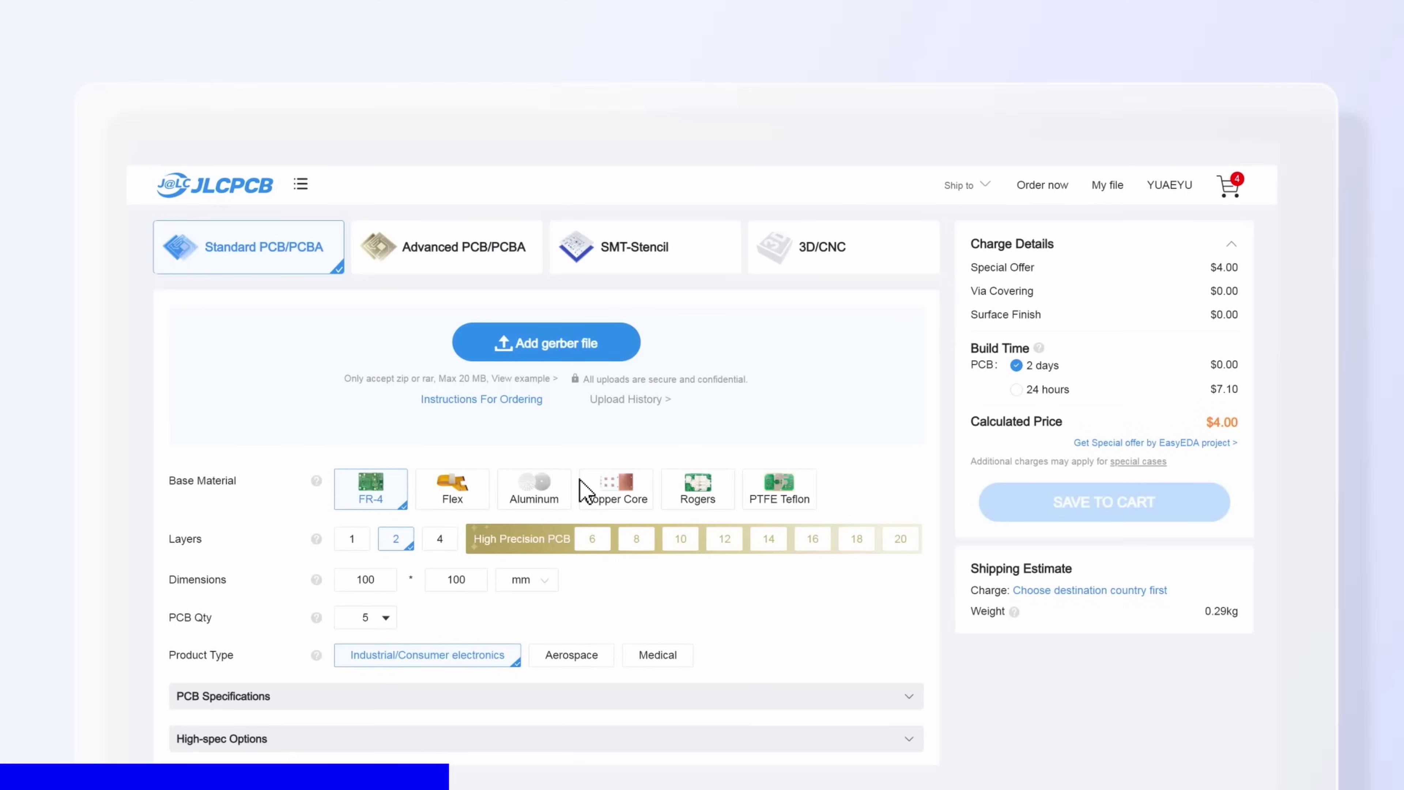
- Start adding a Gerber file to the JLCPCB order and inspect the component placements in the 3D preview
click(548, 345)
click(694, 490)
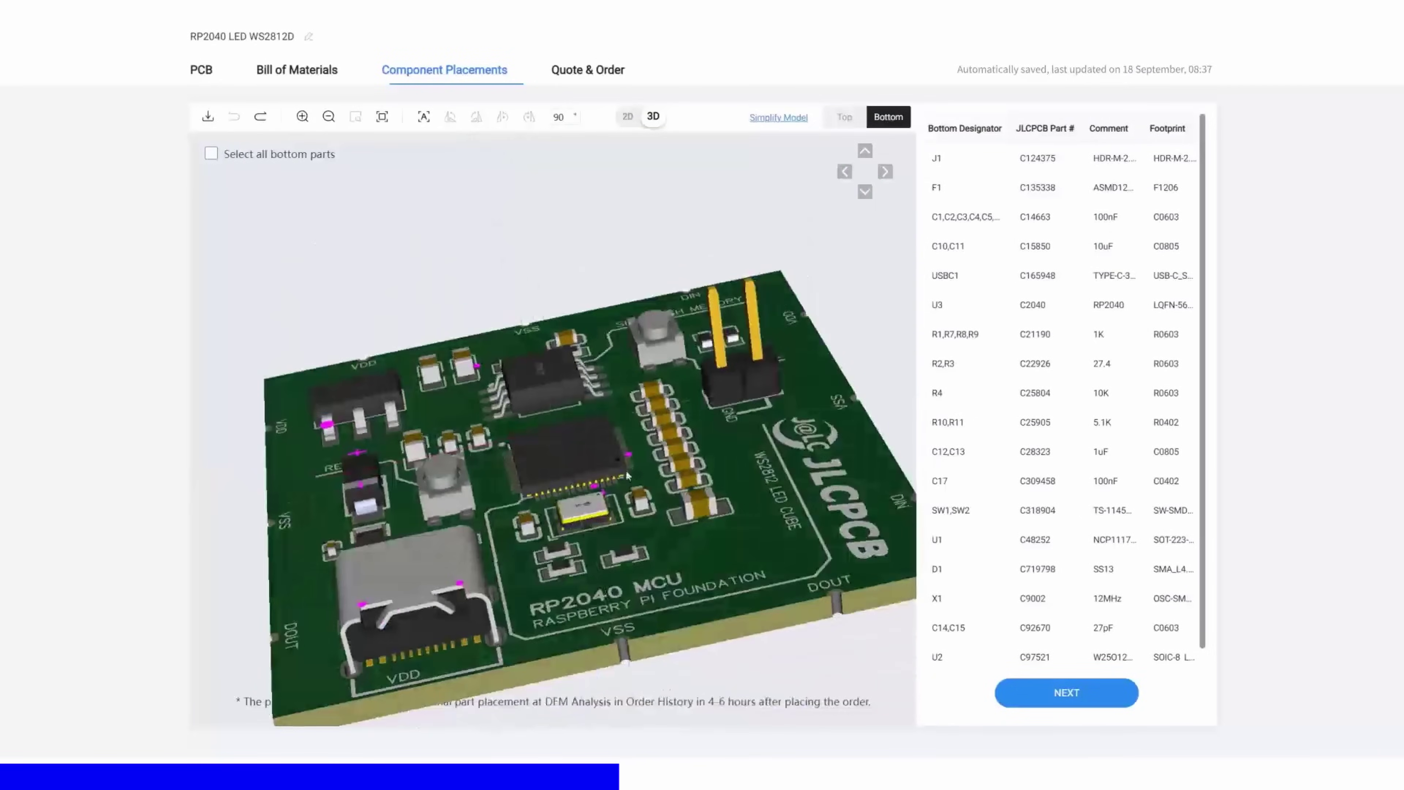
drag(628, 475, 630, 432)
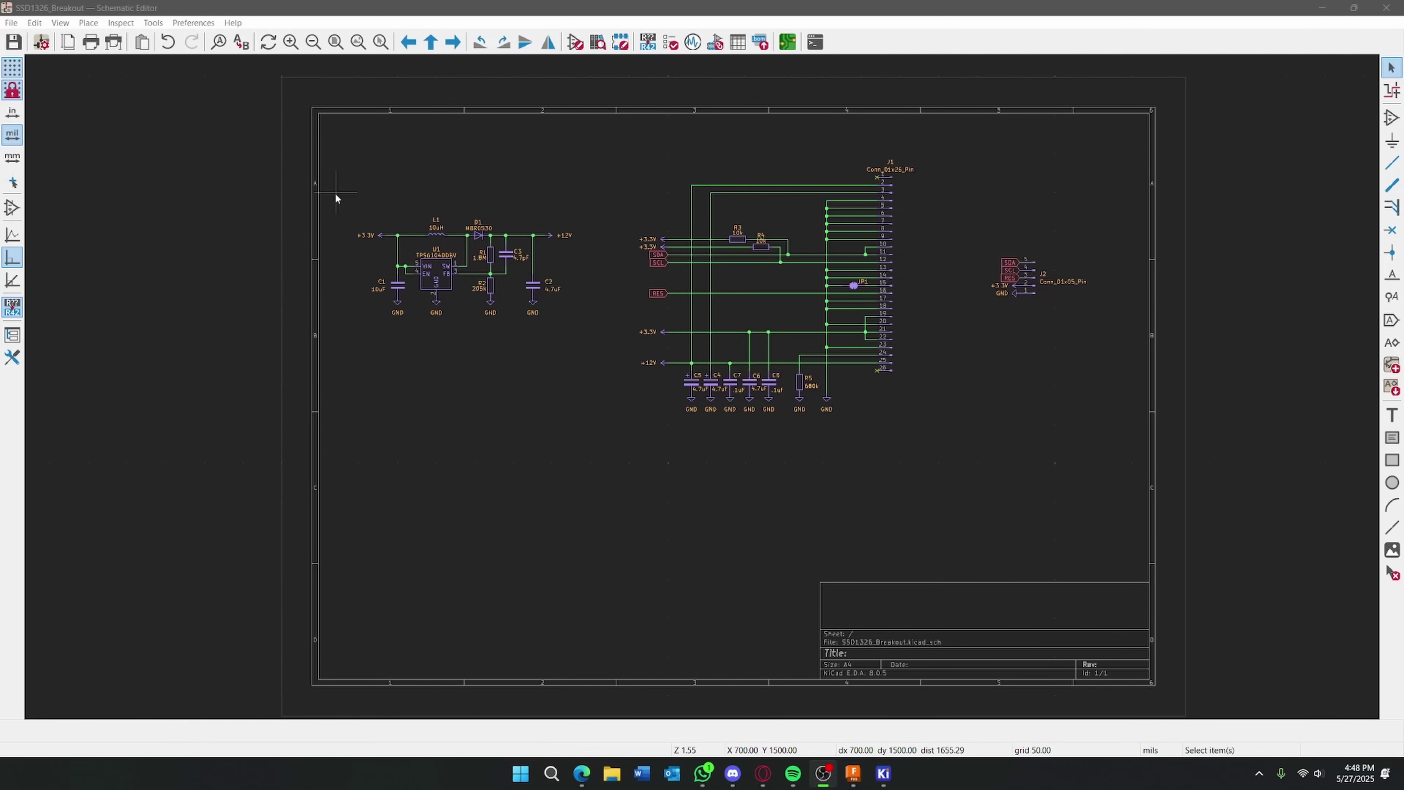
- Point out the boost converter, the display connector circuit and the pin header in the KiCad schematic
drag(335, 194, 603, 361)
drag(626, 137, 850, 227)
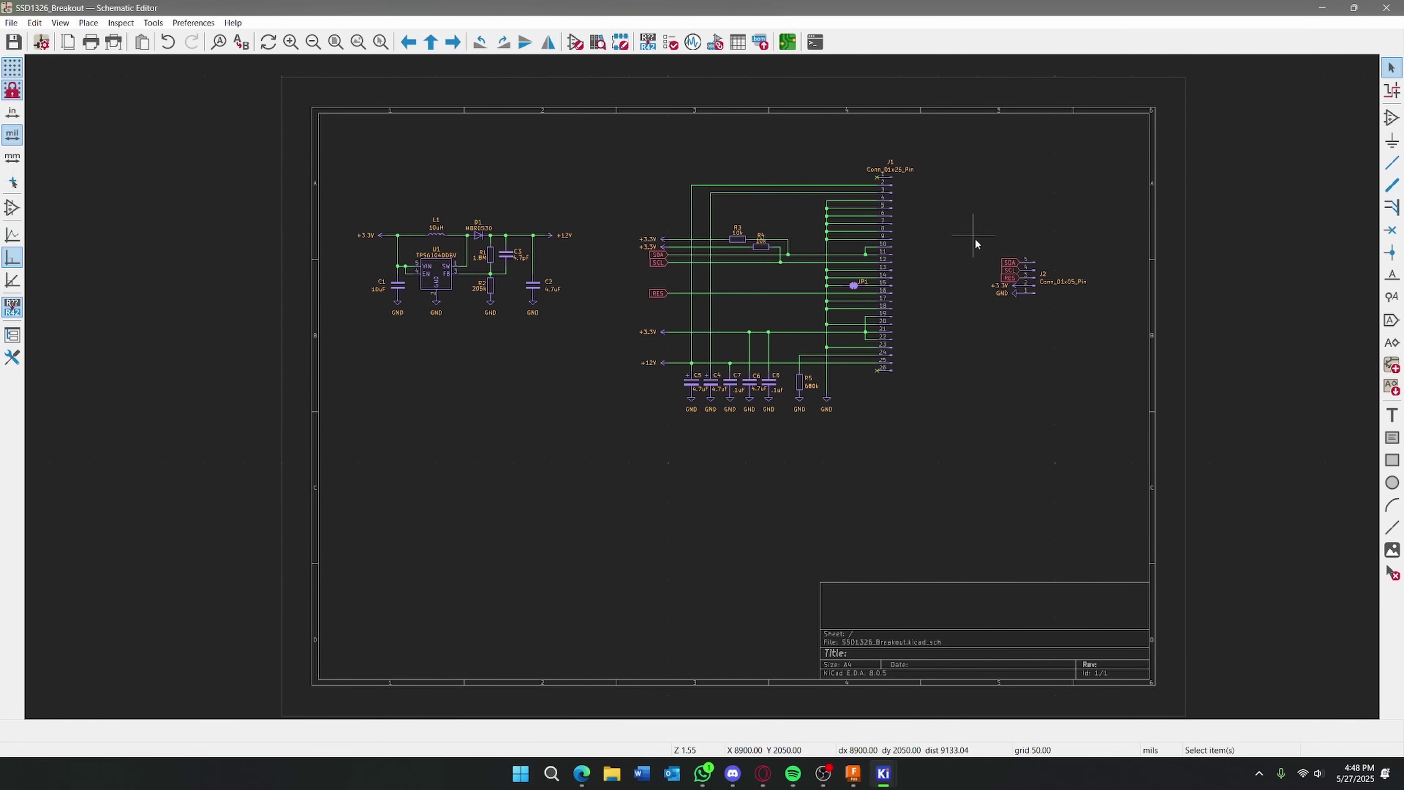
drag(971, 236, 1113, 321)
- Set the schematic beside the TPS6104x datasheet and inspect the boost converter's +3.3V input and +12V output
scroll(492, 348, up, 5)
scroll(702, 386, up, 4)
scroll(689, 429, left, 2)
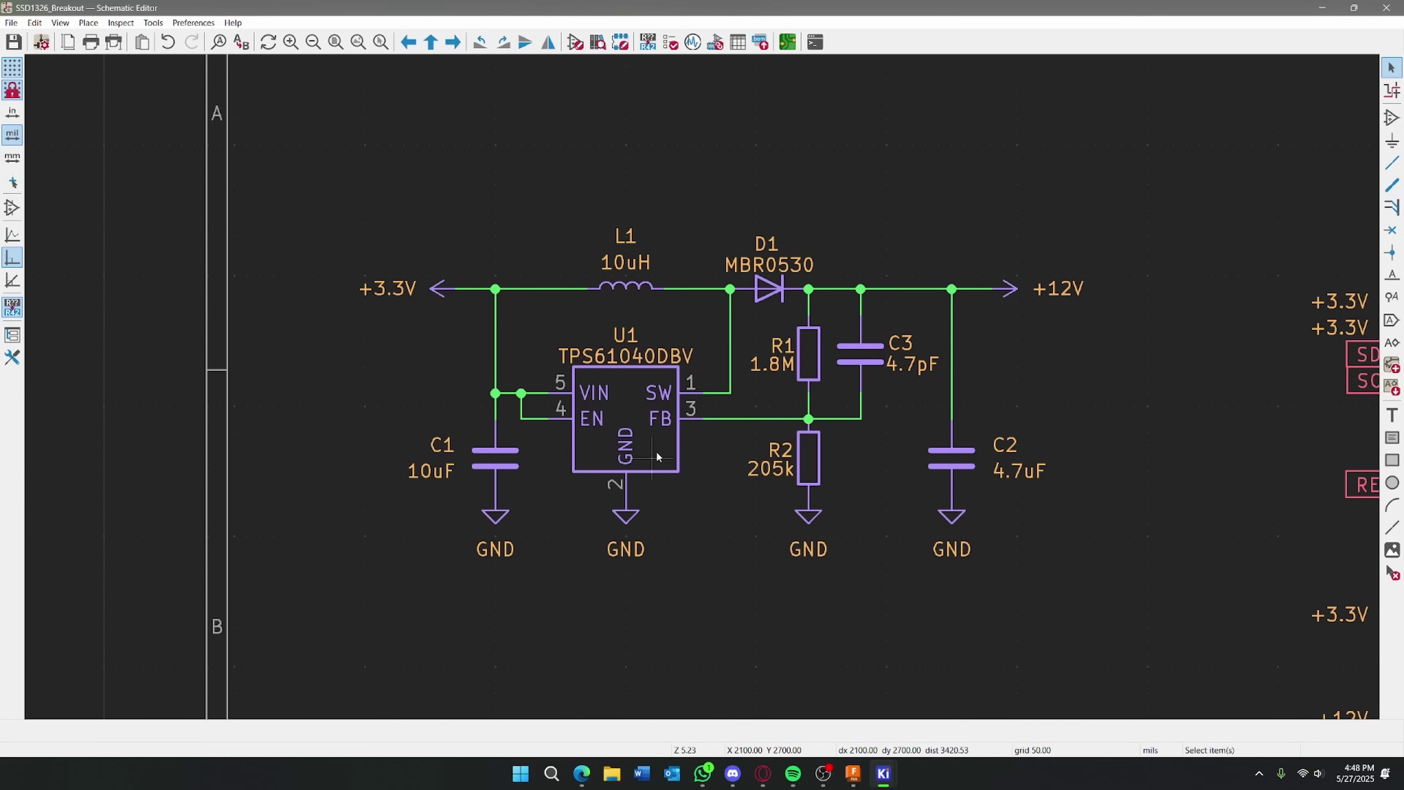
double_click(242, 15)
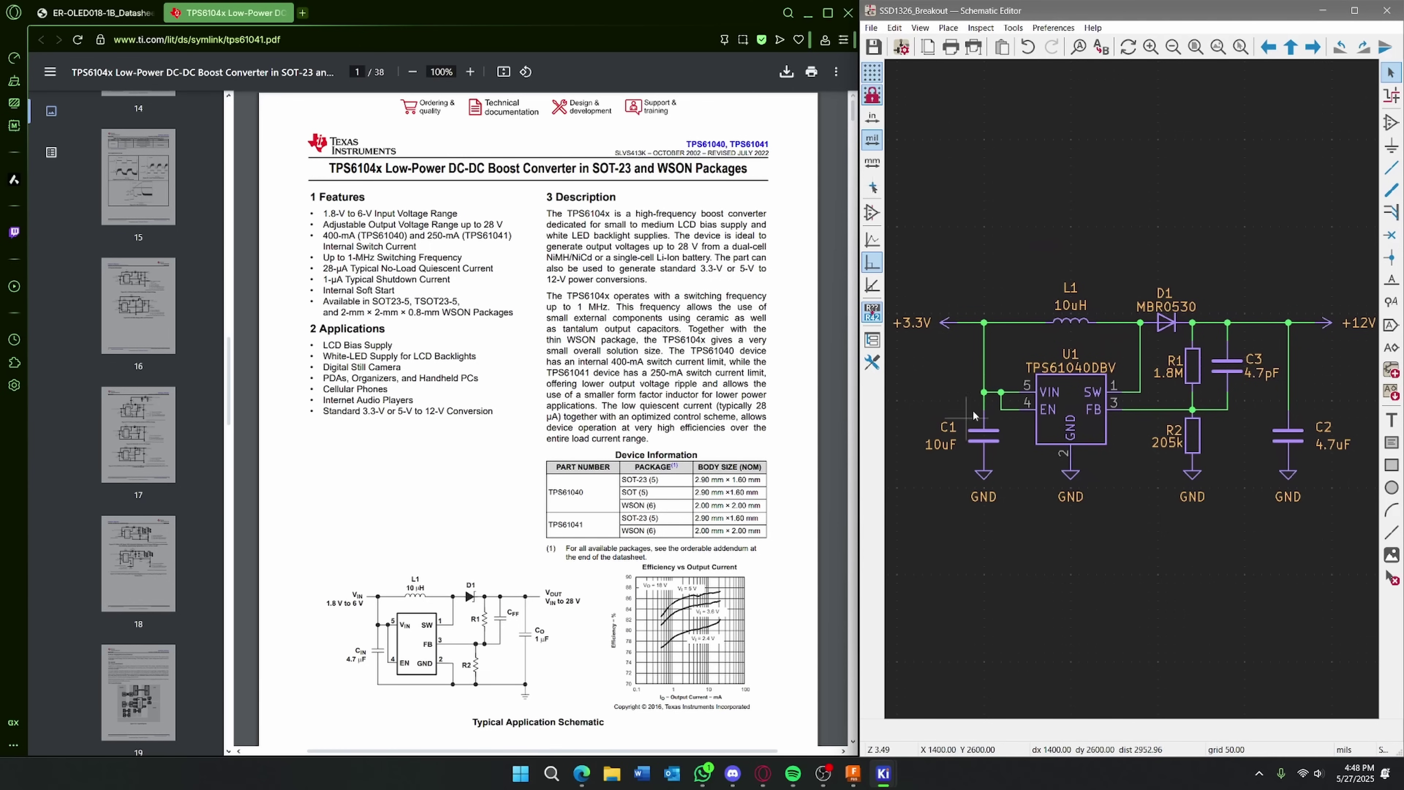
click(944, 326)
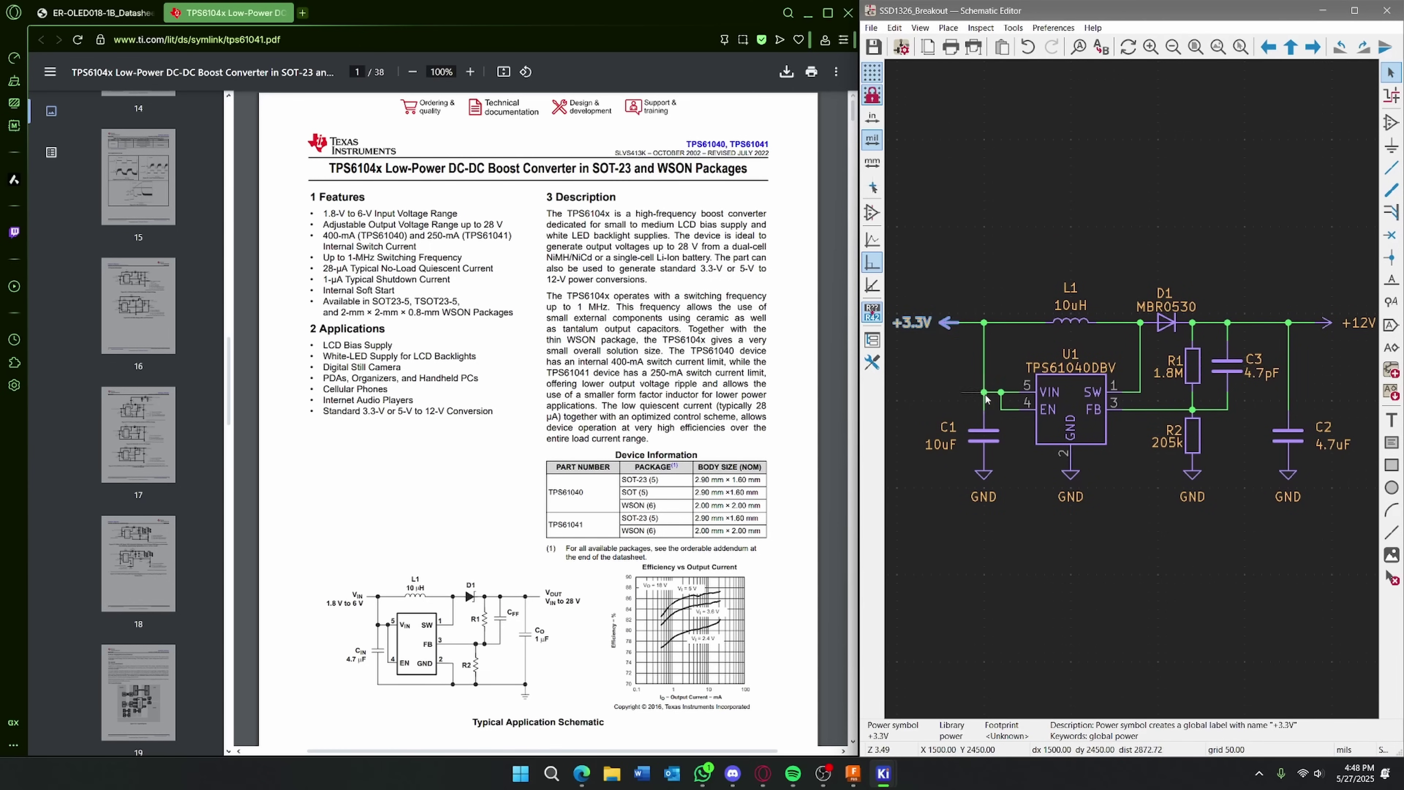
click(1341, 326)
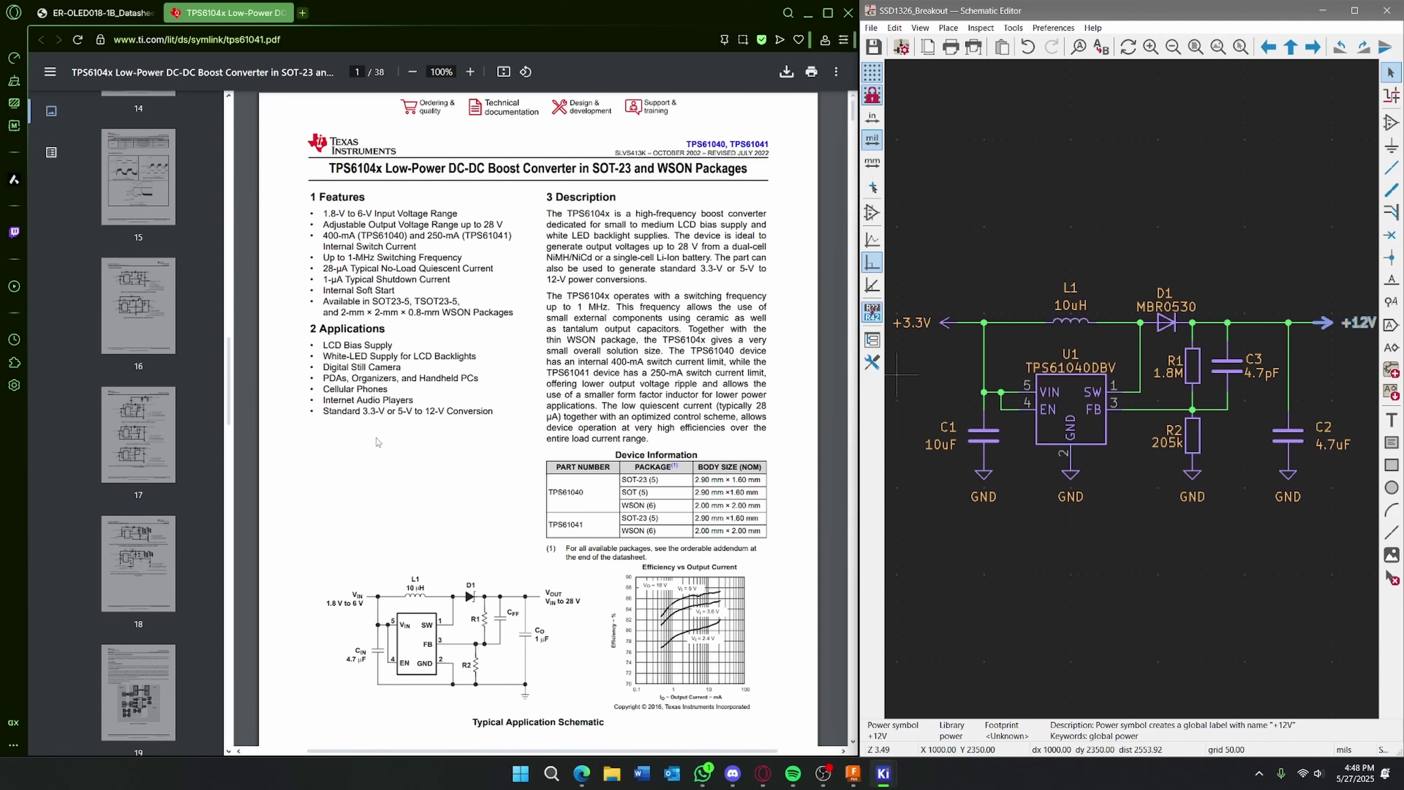
- Go to page 17 of the TPS6104x datasheet and examine the Standard 3.3-V to 12-V Supply circuit
click(339, 373)
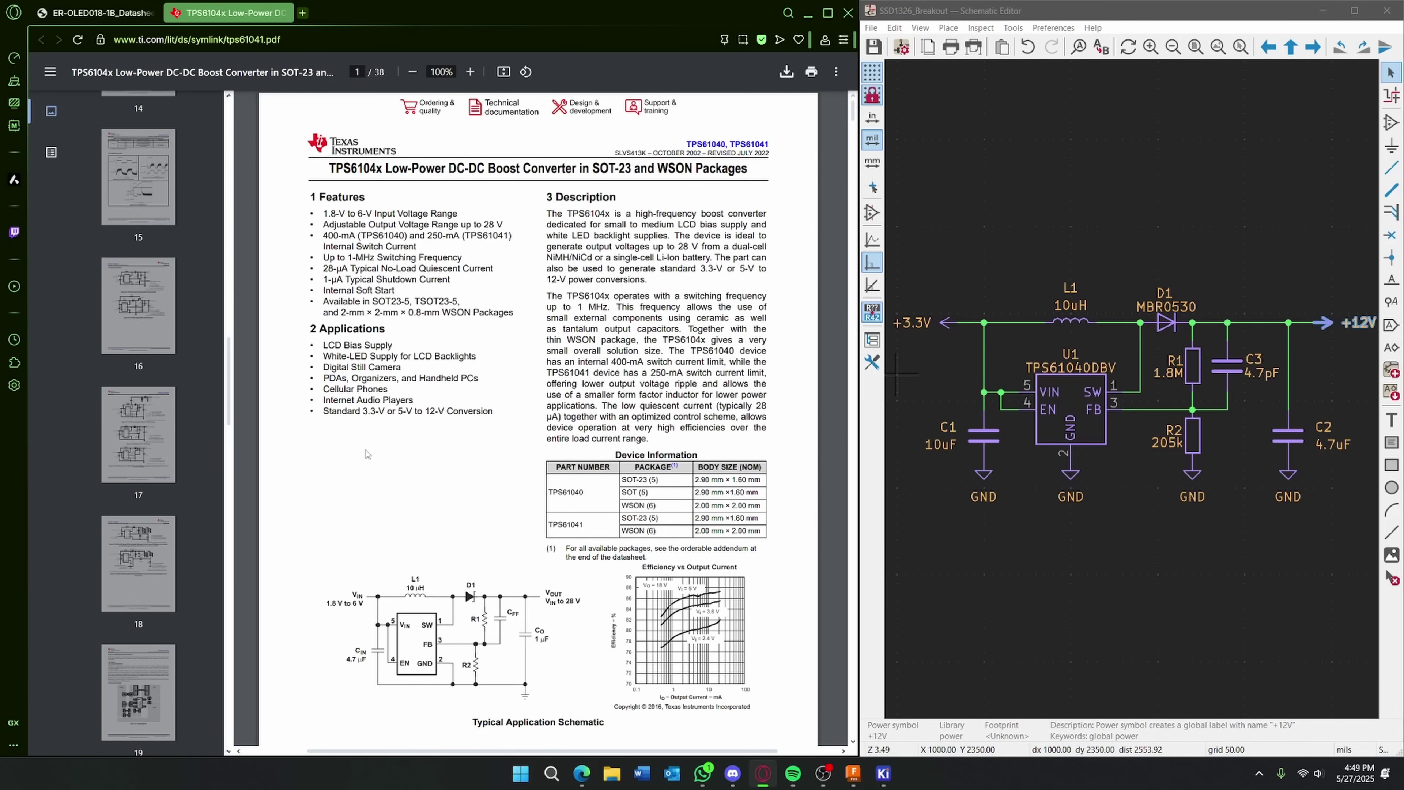
click(127, 449)
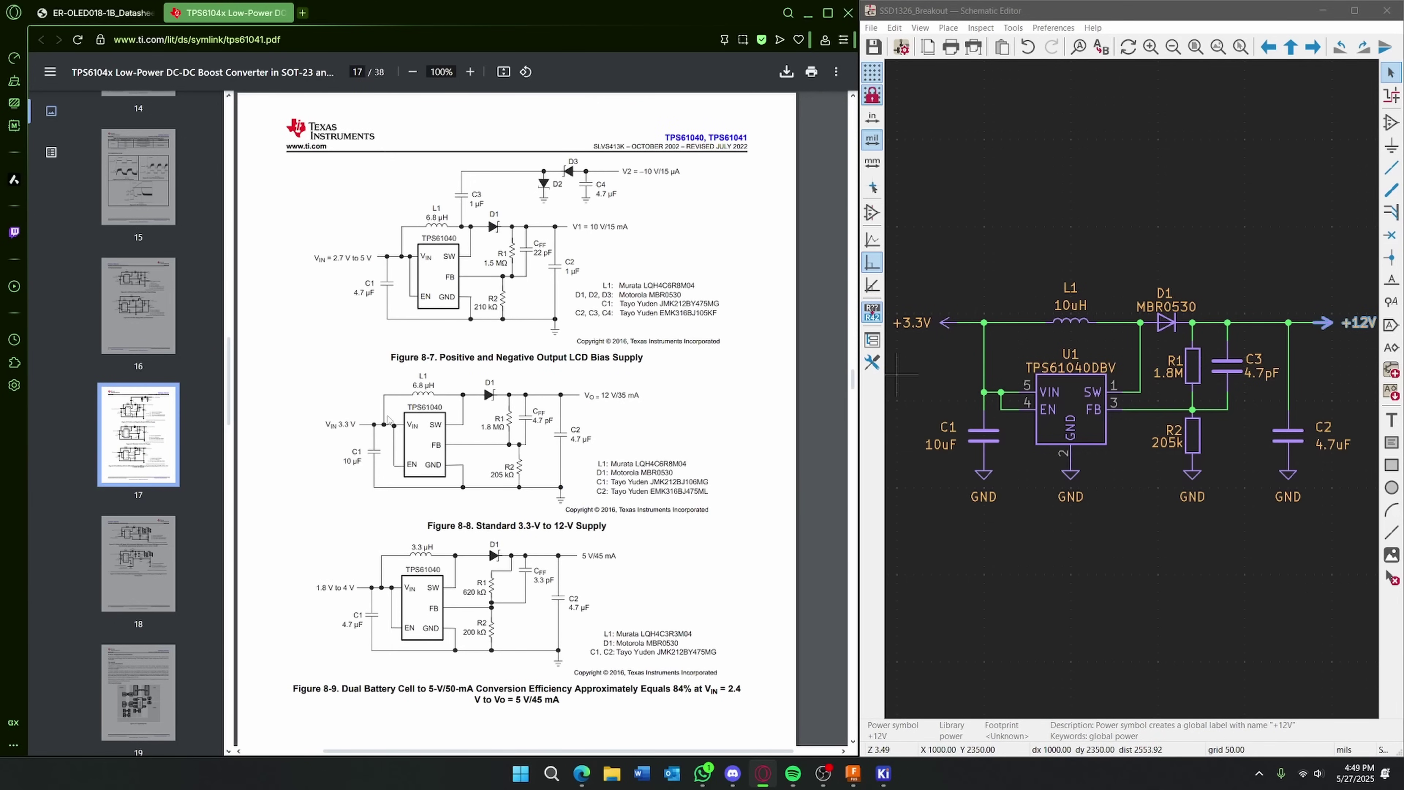
scroll(400, 417, down, 1)
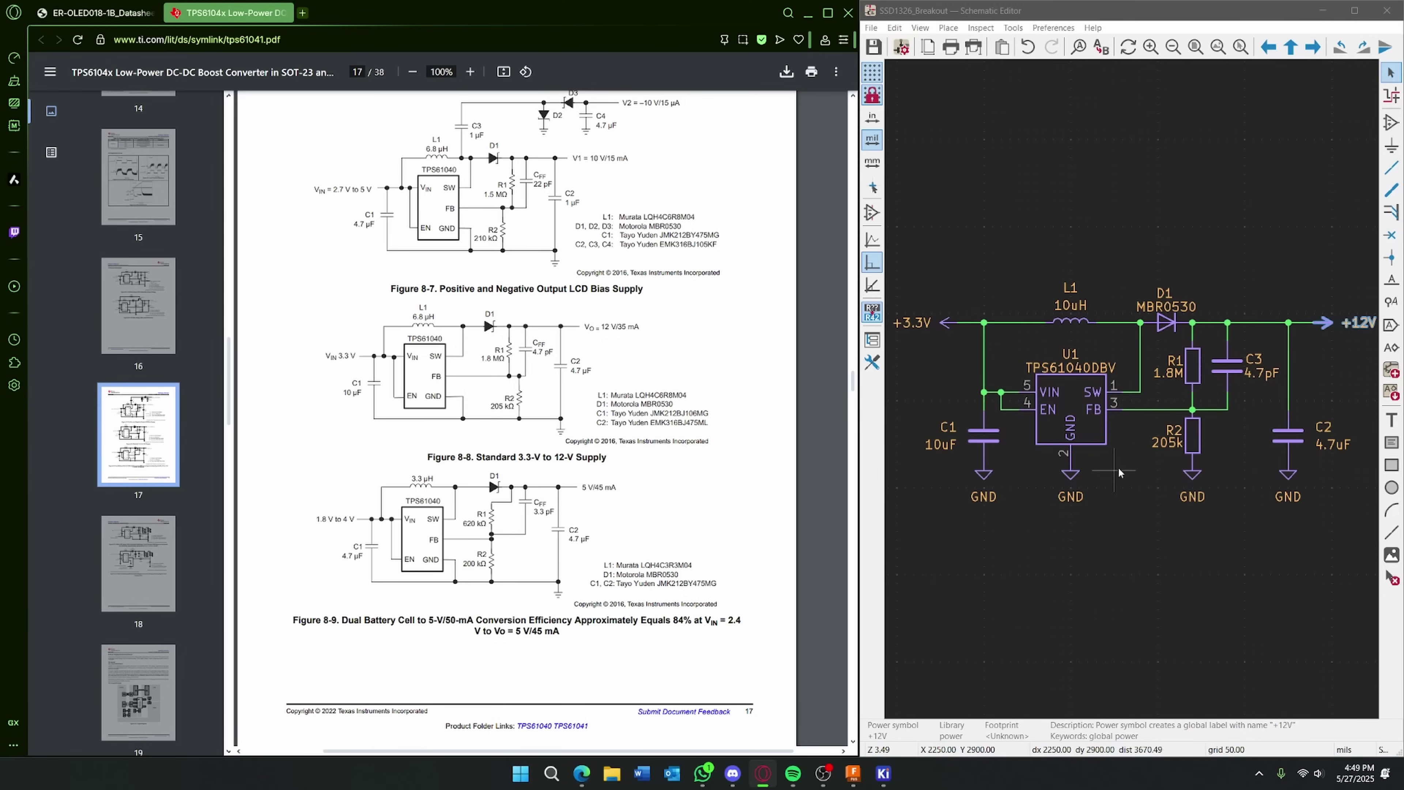
- Widen the schematic window beside the datasheet and examine the circuit around the 26-pin display connector J1
click(940, 340)
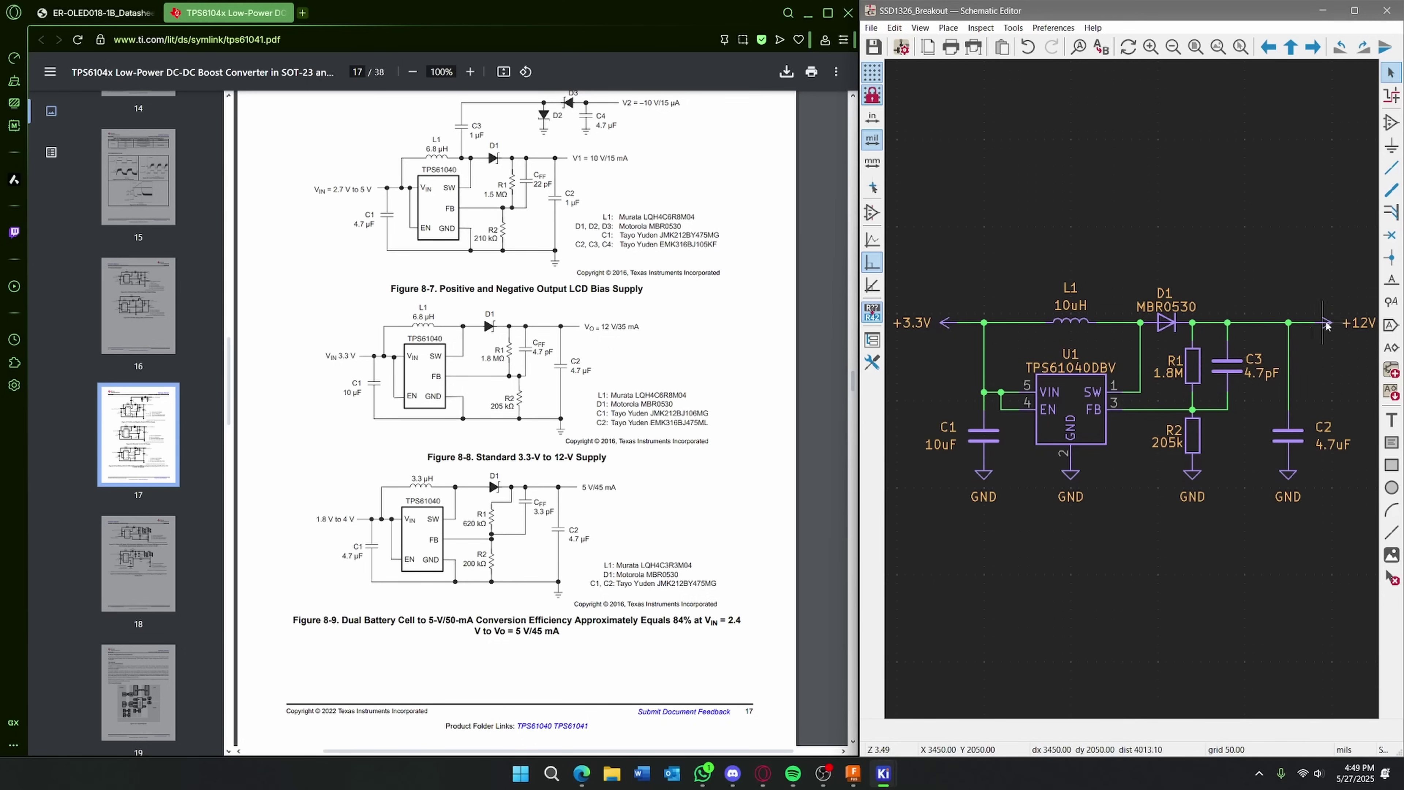
scroll(960, 442, down, 5)
drag(860, 387, 630, 387)
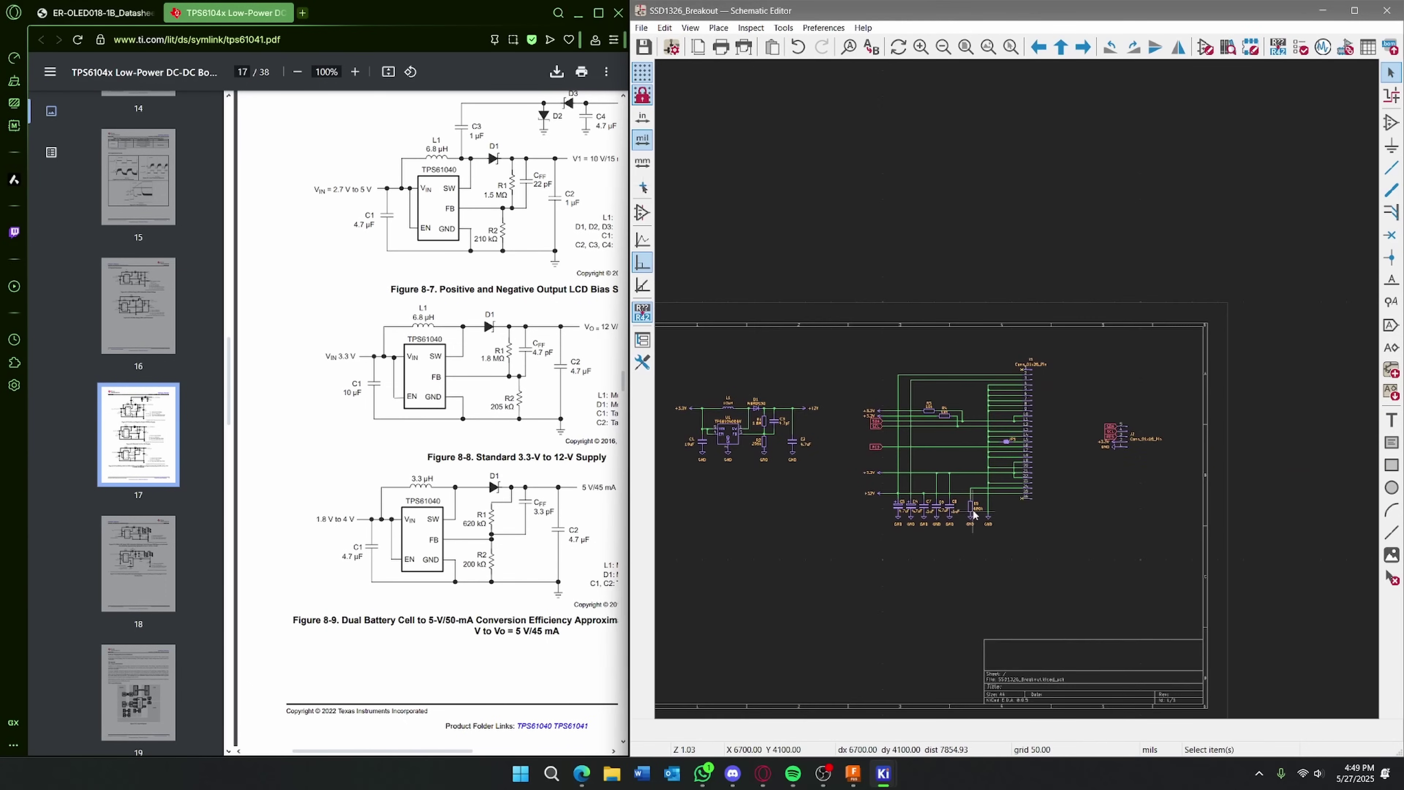
scroll(985, 494, up, 3)
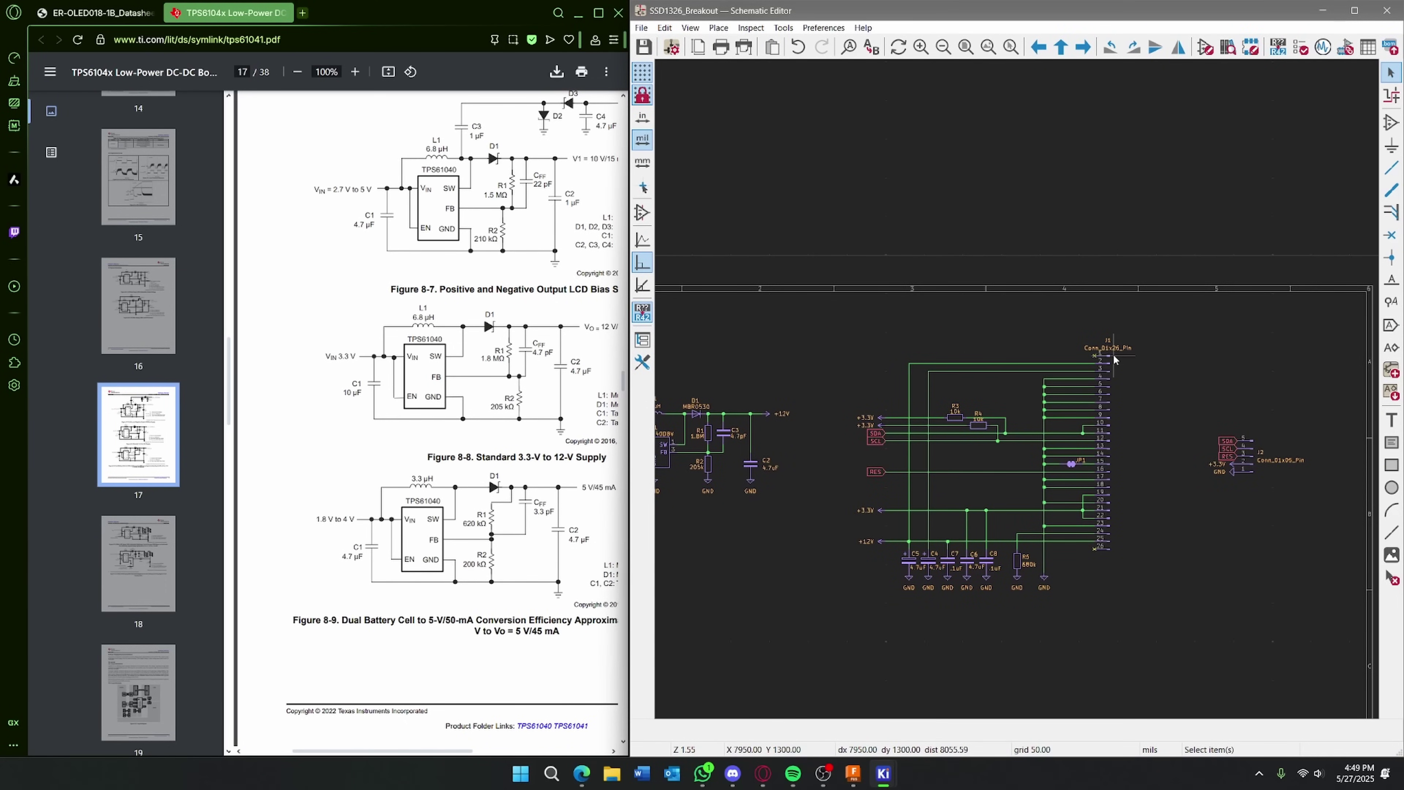
scroll(1019, 394, up, 3)
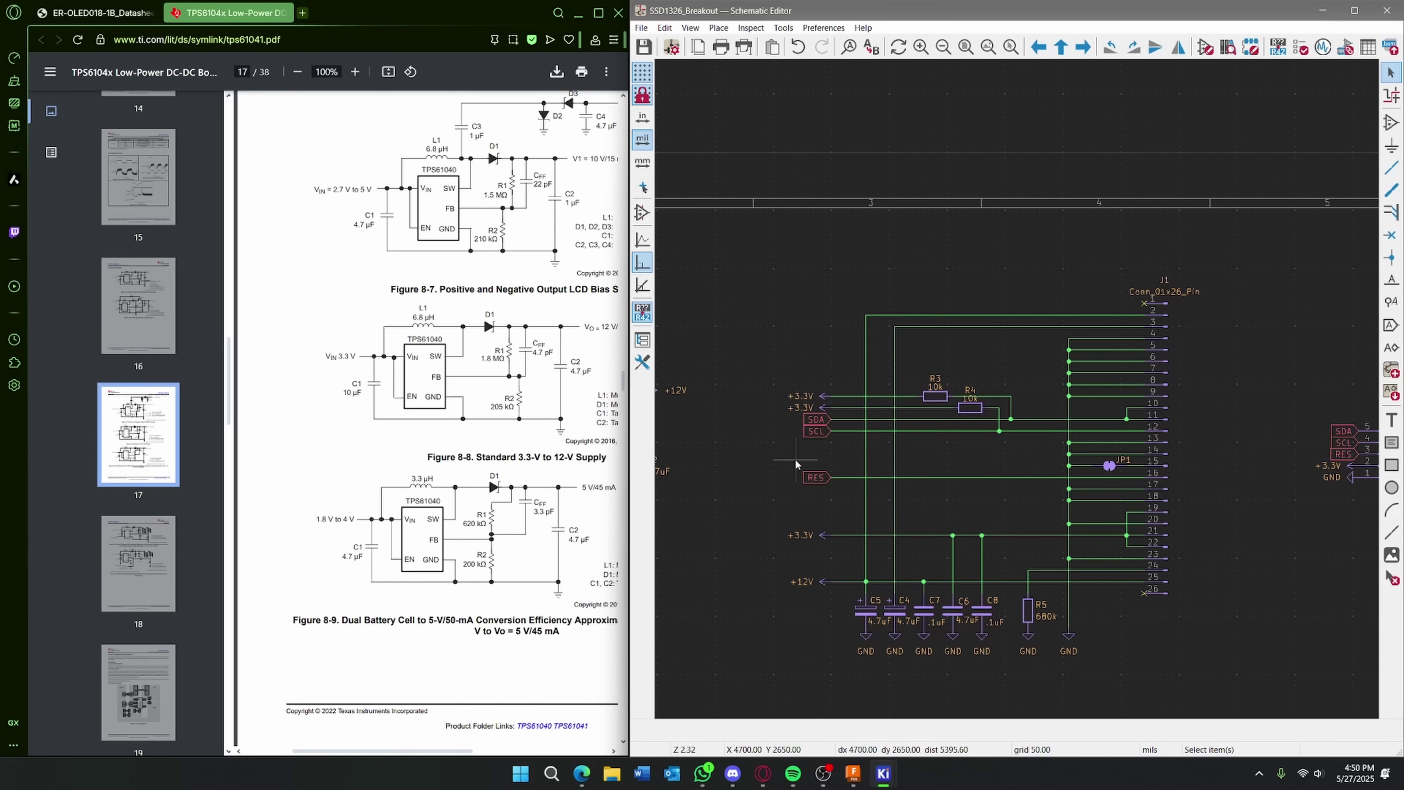
- Switch to the ER-OLED018-1B datasheet, hide the page thumbnails and examine the I2C interface diagram with external VCC
click(97, 12)
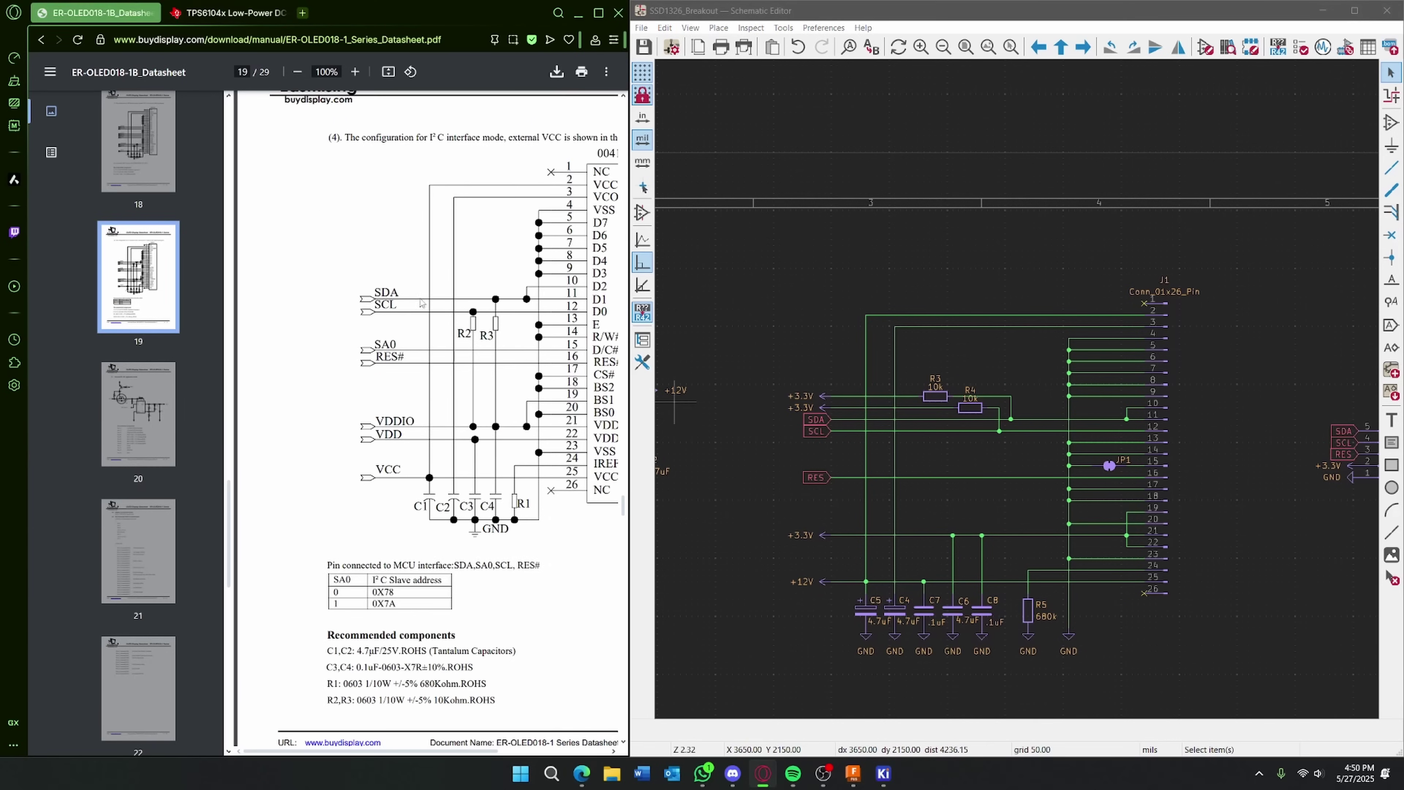
click(48, 77)
scroll(368, 365, up, 3)
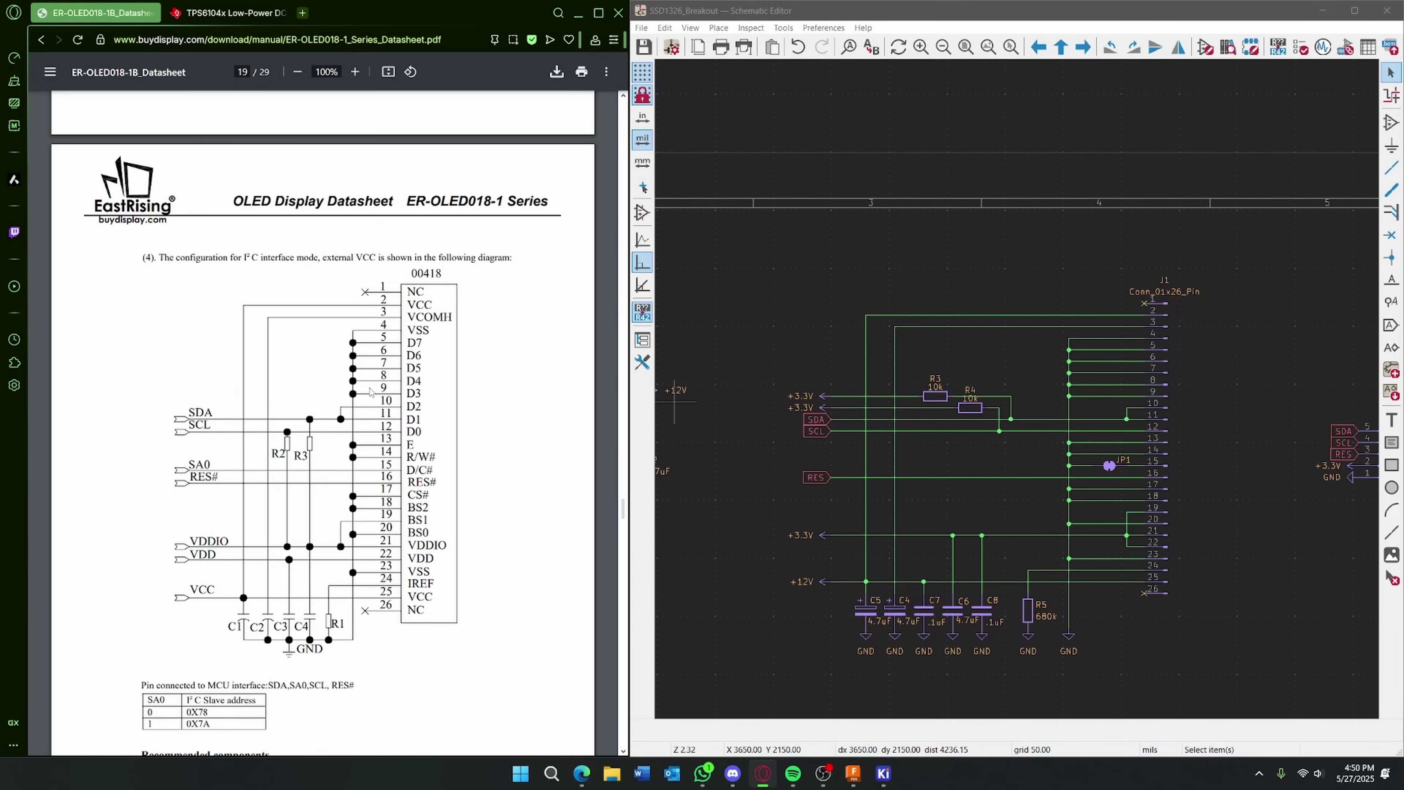
scroll(386, 376, down, 1)
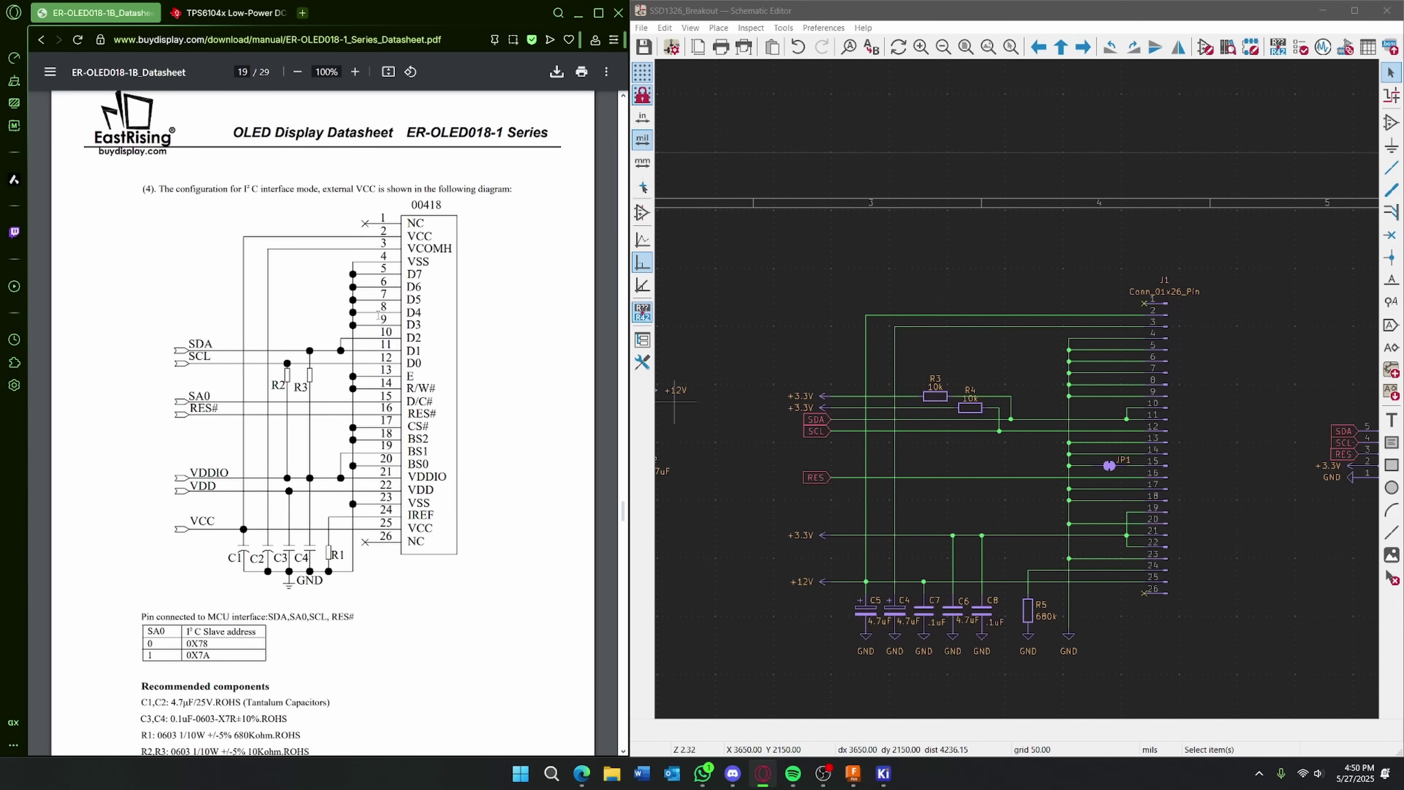
click(482, 325)
- Return to the schematic, open its board in the PCB Editor and examine the component layout and routing
key(alt+Tab)
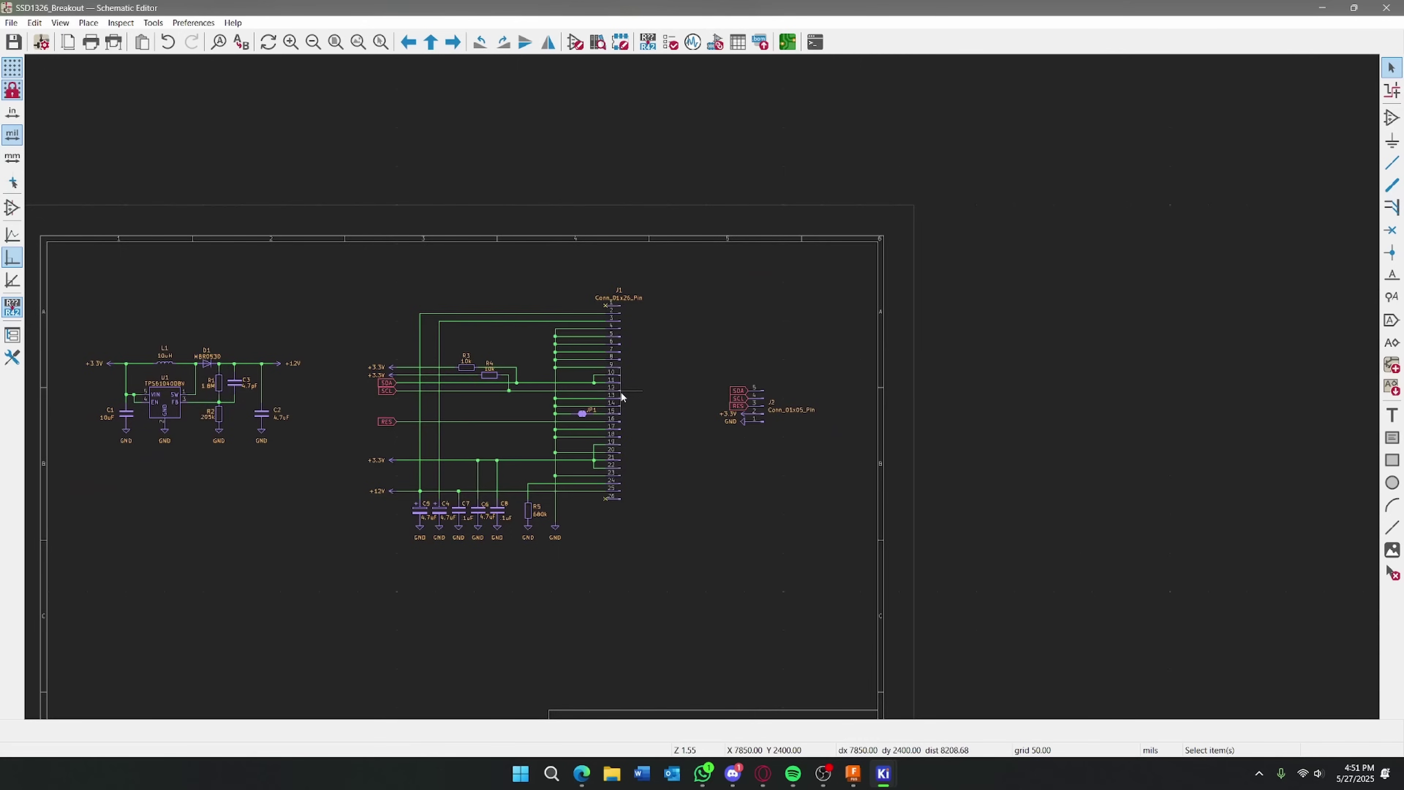
scroll(771, 409, up, 2)
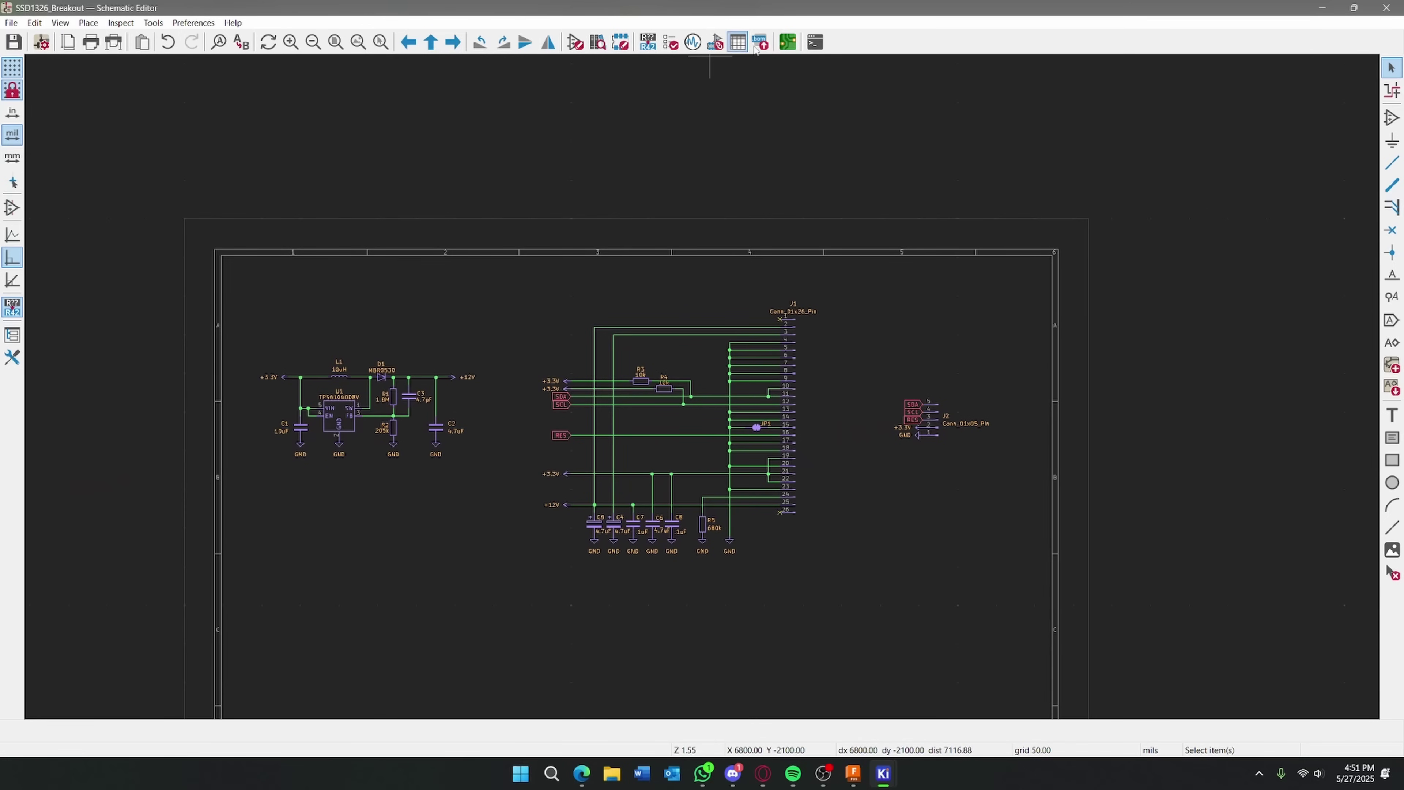
click(787, 42)
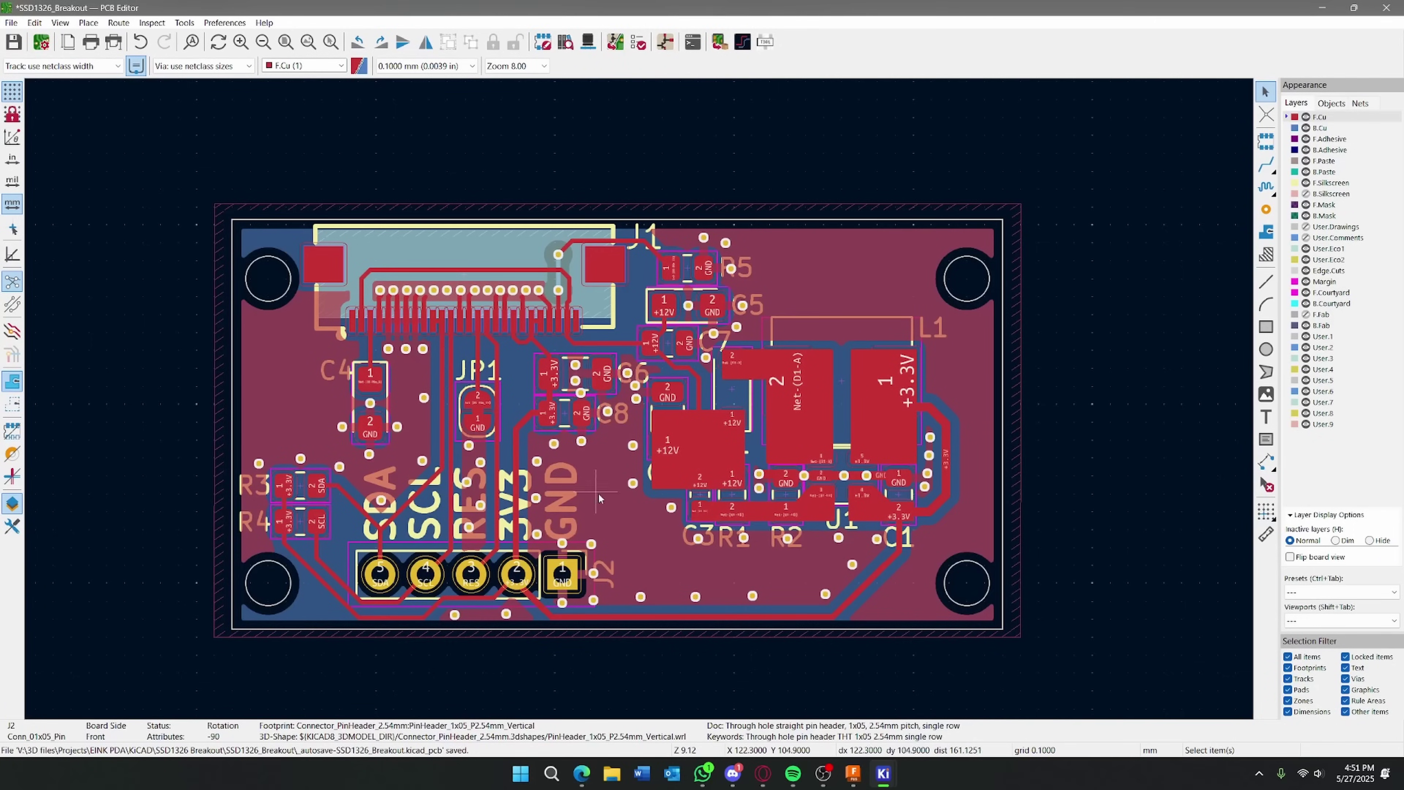
scroll(603, 499, down, 1)
scroll(860, 405, up, 2)
scroll(590, 408, down, 1)
drag(590, 407, 762, 410)
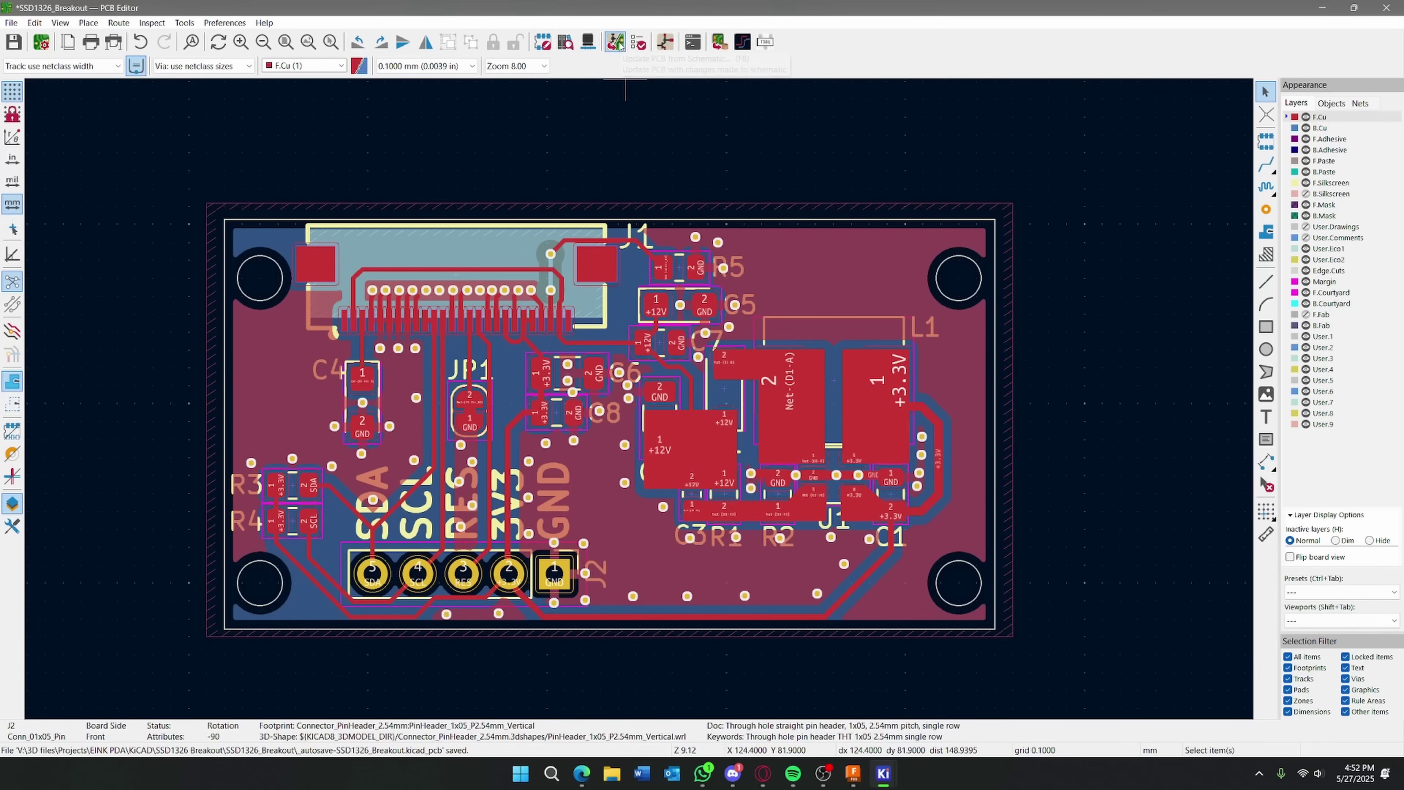
- Open the board in the 3D Viewer and tilt the model to inspect the placed components
key(alt+3)
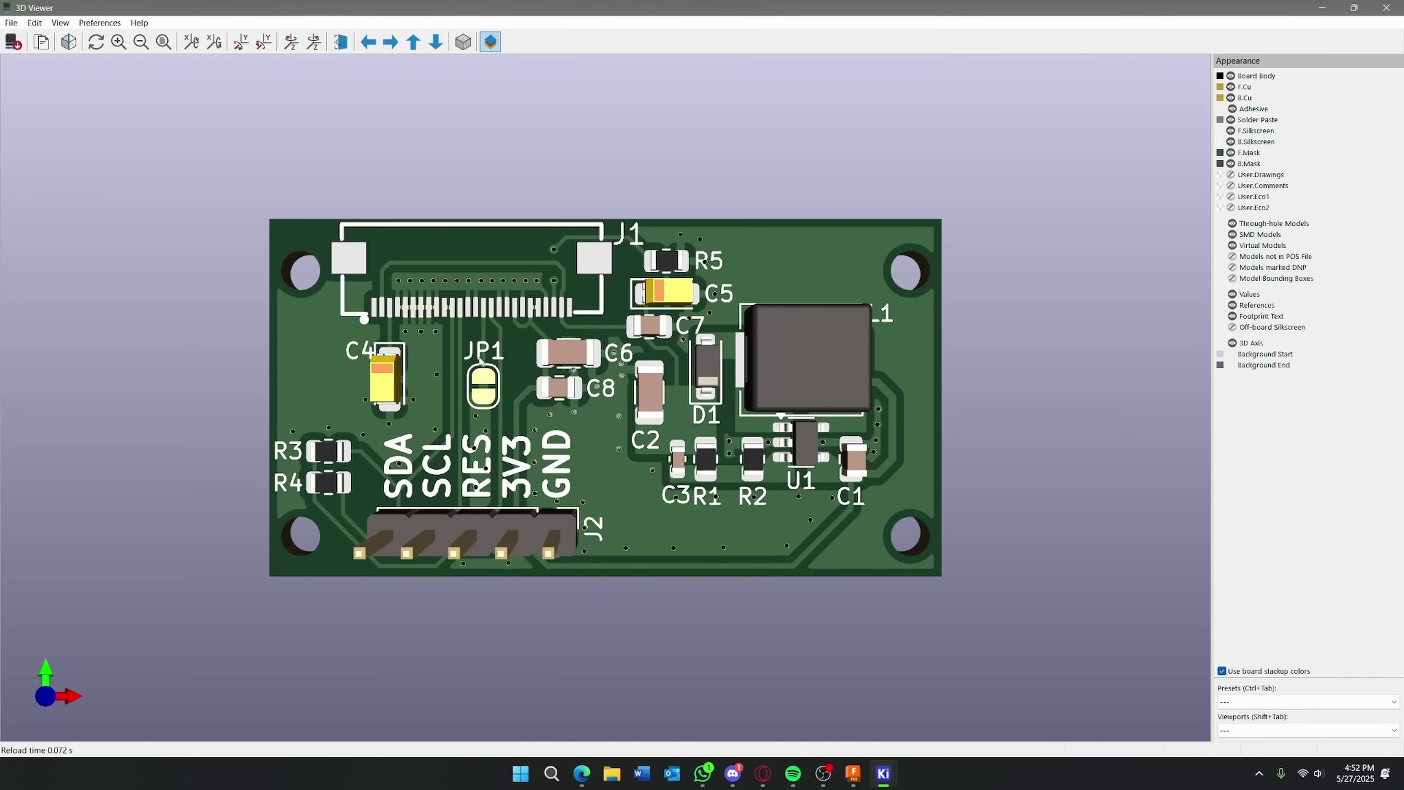
drag(619, 387, 609, 425)
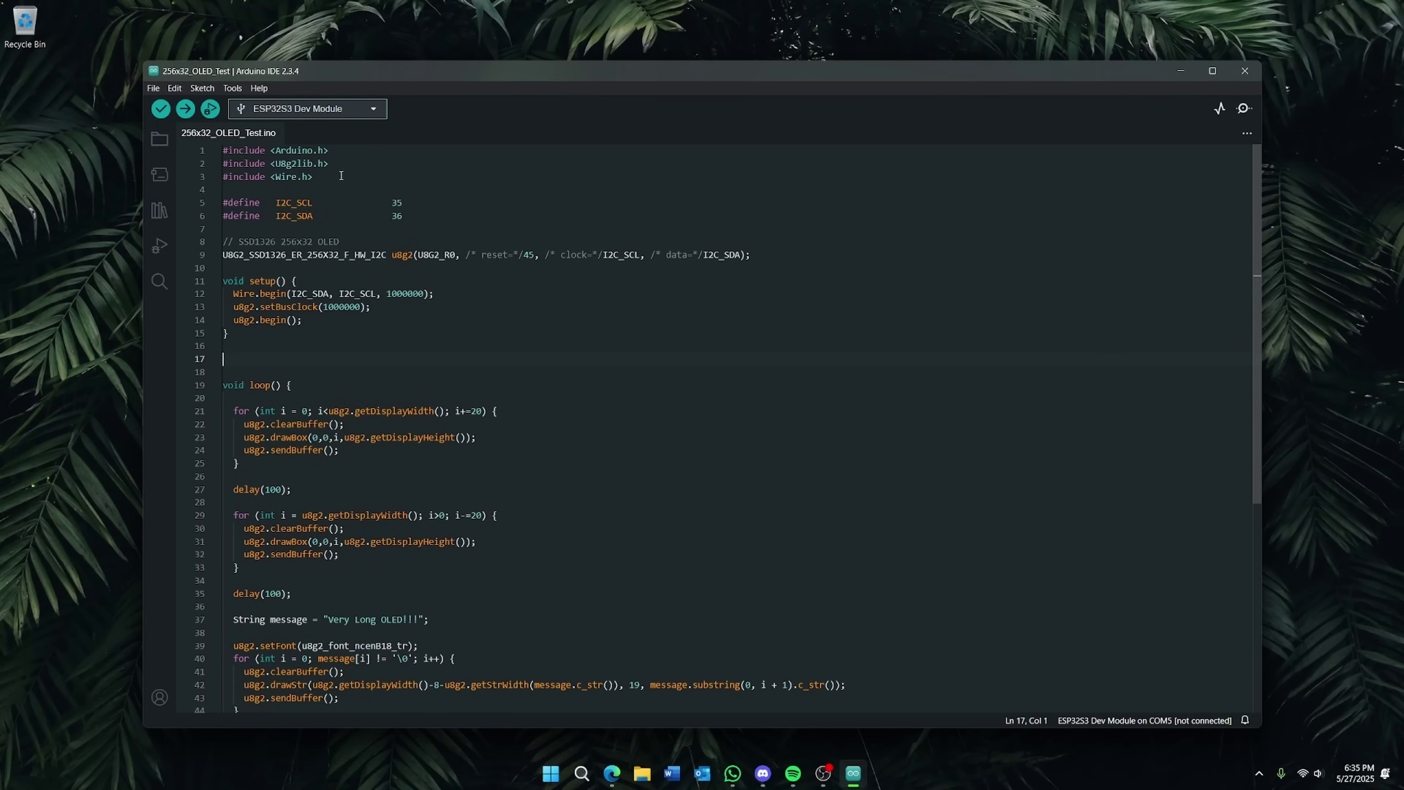
- Highlight the U8g2lib.h include in the 256x32_OLED_Test sketch in Arduino IDE and view its library path
drag(330, 164, 273, 161)
mouse_move(272, 161)
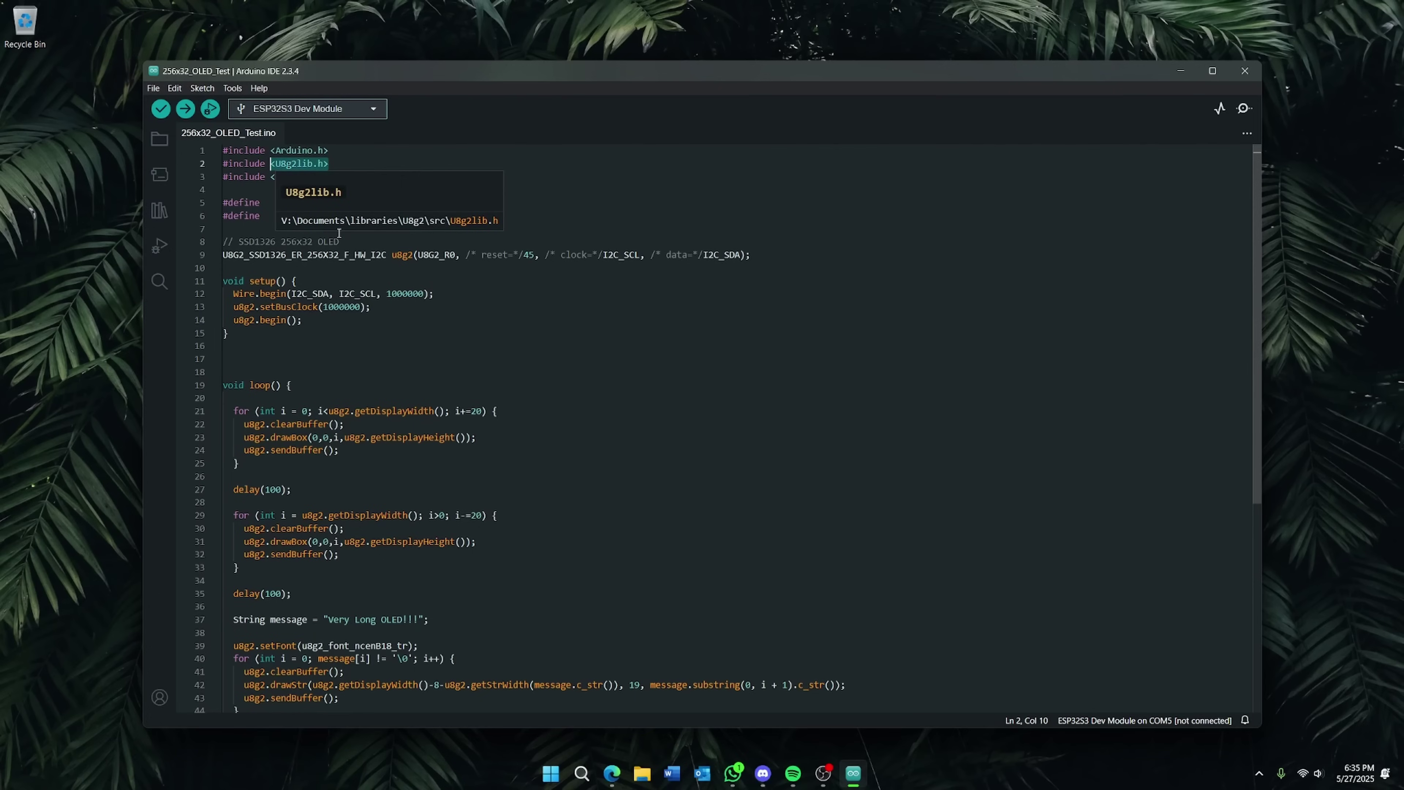
click(452, 222)
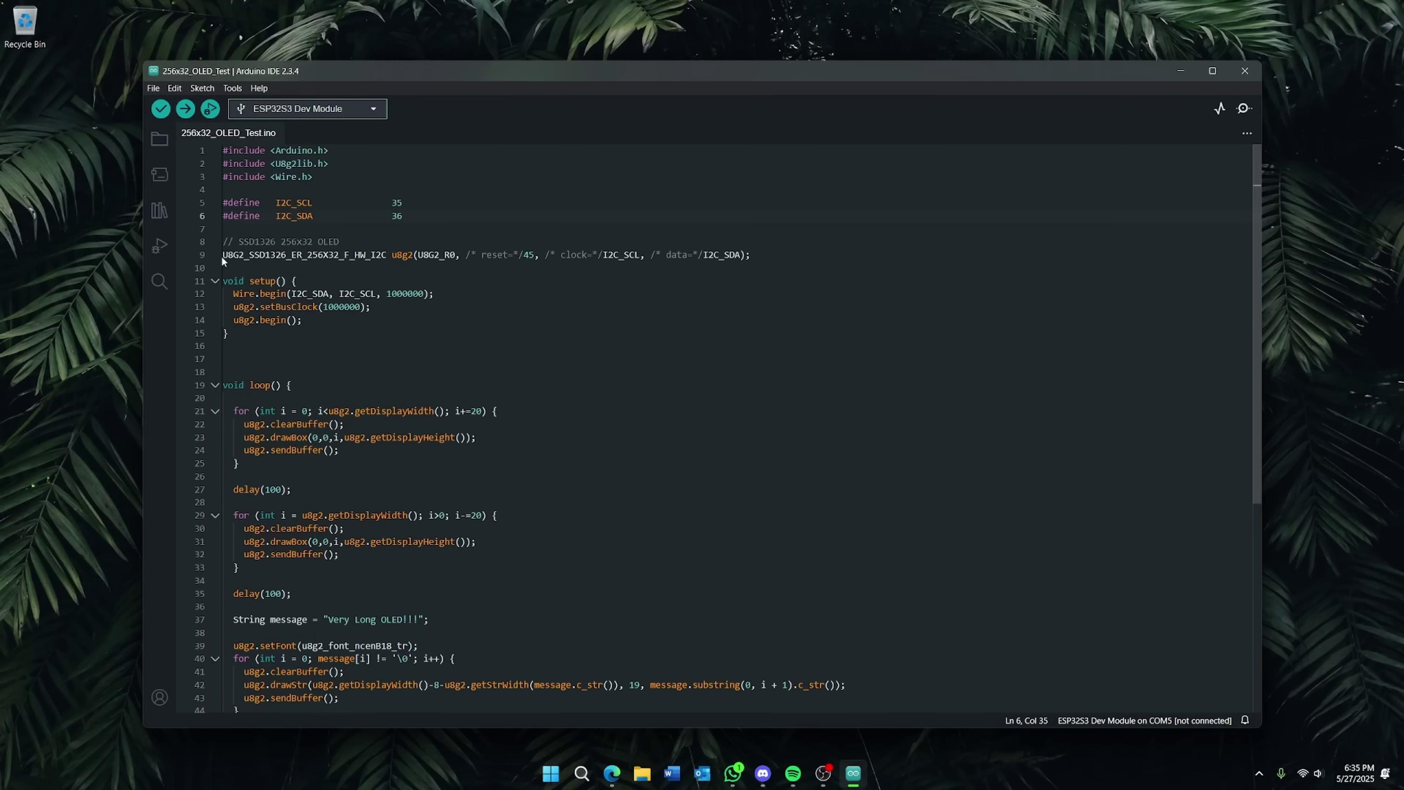
- Inspect the U8G2_SSD1326_ER_256X32_F_HW_I2C class name and its constructor parameters on line 9
drag(222, 256, 338, 260)
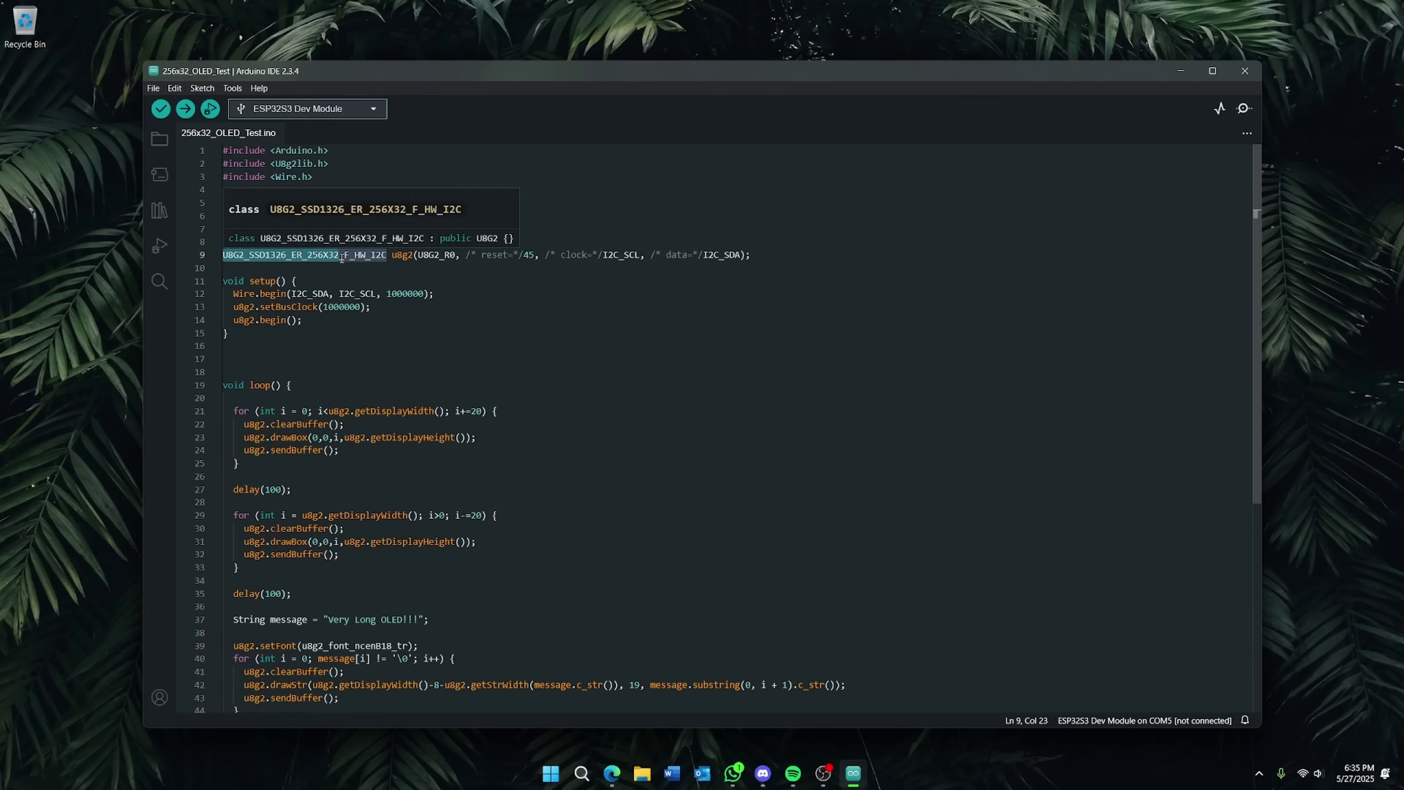
click(386, 264)
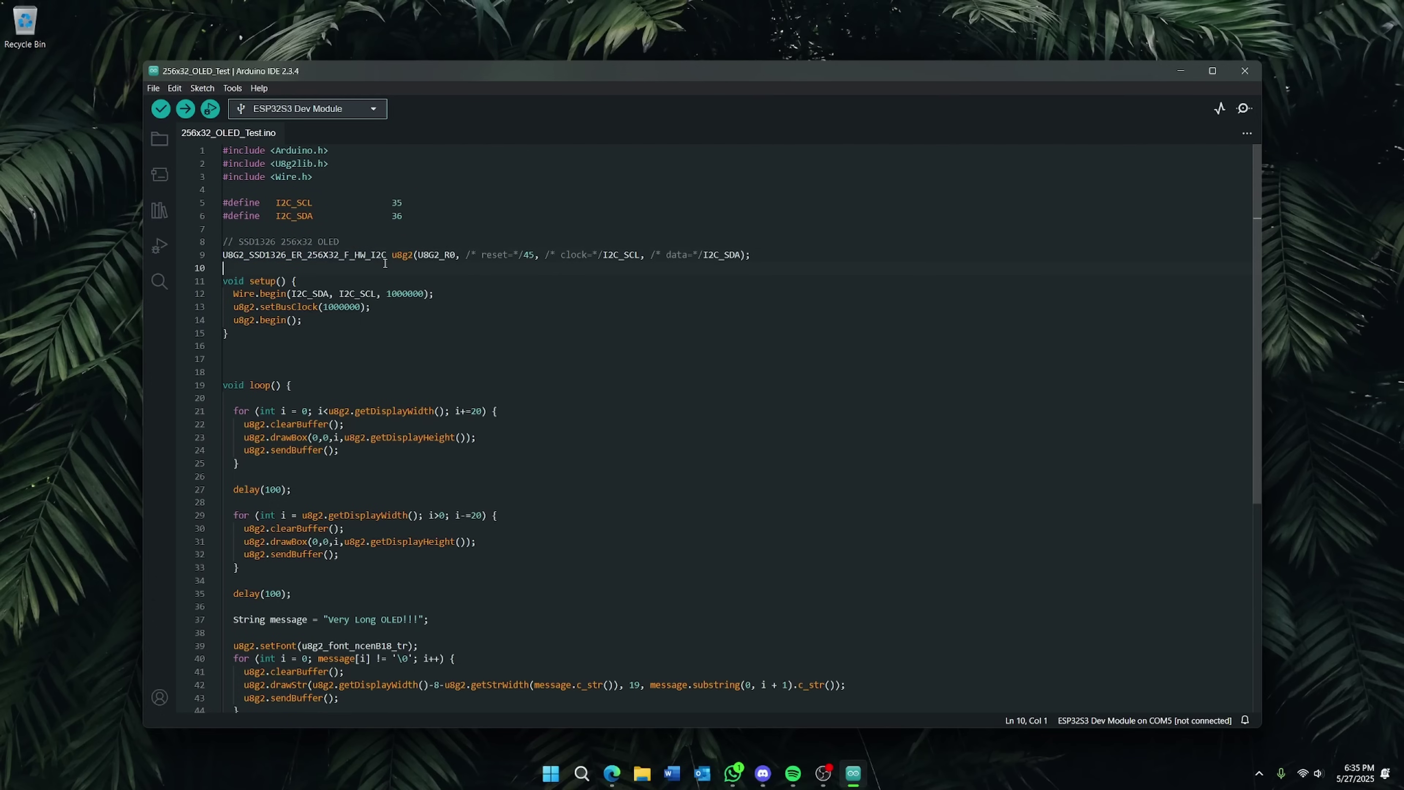
click(460, 256)
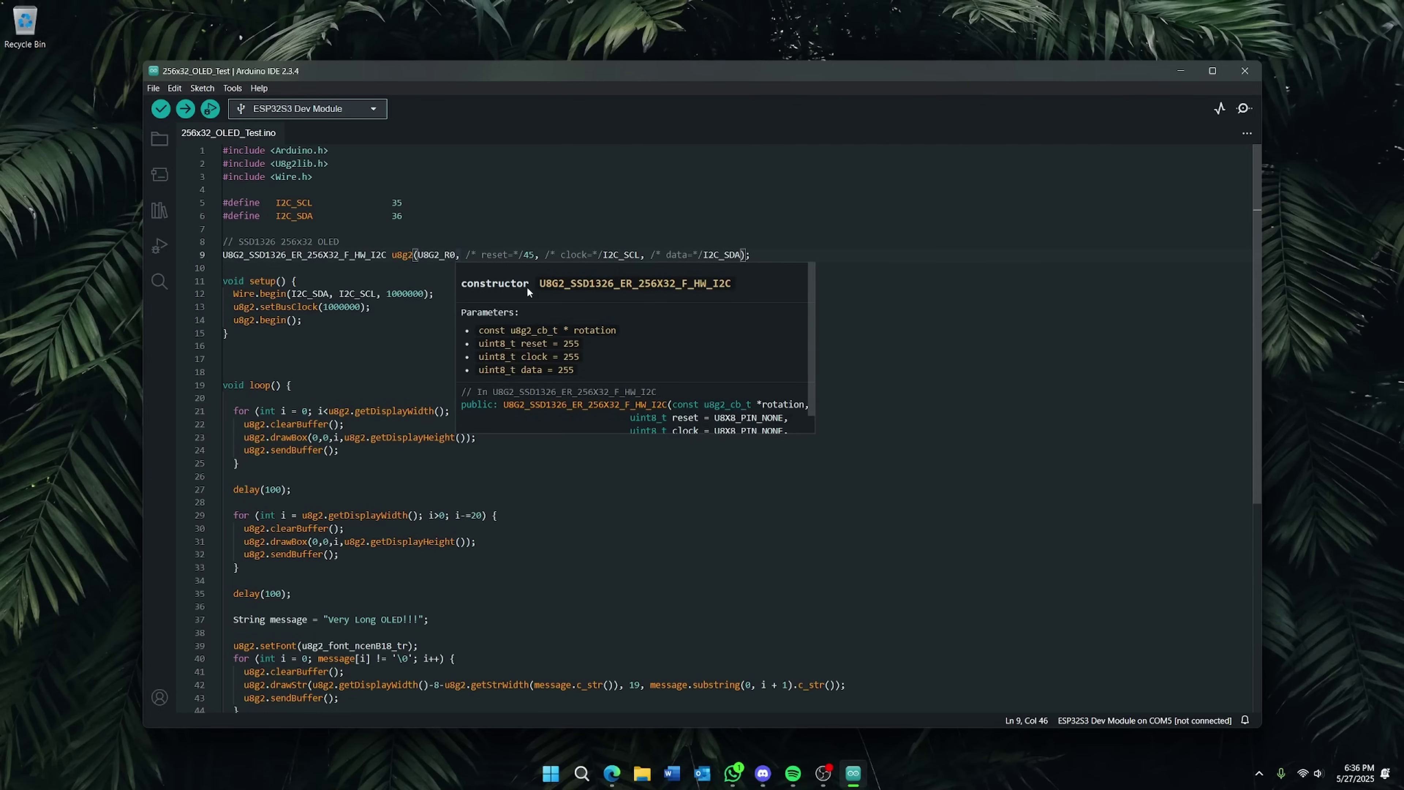
- Highlight the constructor's reset pin value and its clock and data arguments, plus the I2C_SCL and I2C_SDA pin definitions
double_click(526, 255)
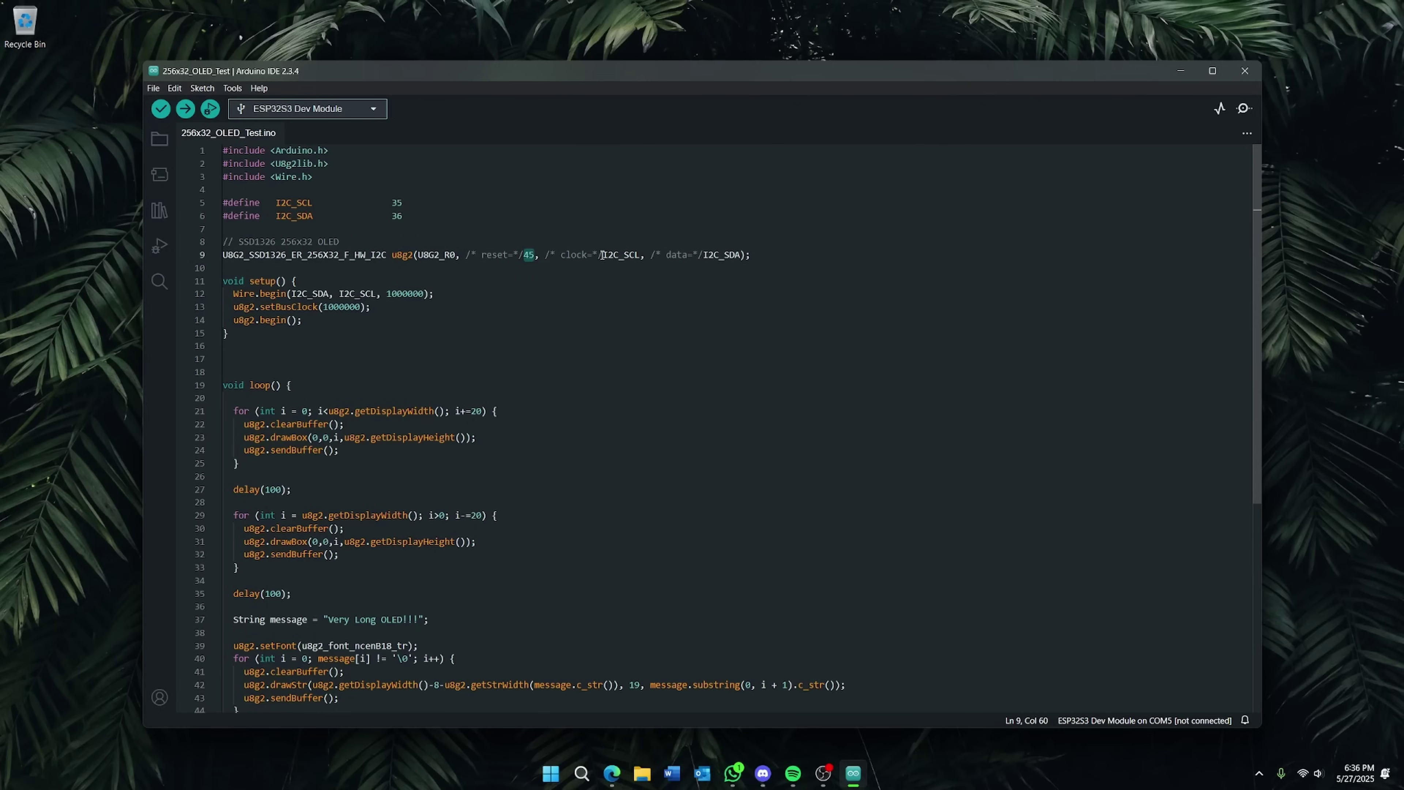
drag(603, 255, 741, 259)
drag(339, 223, 257, 204)
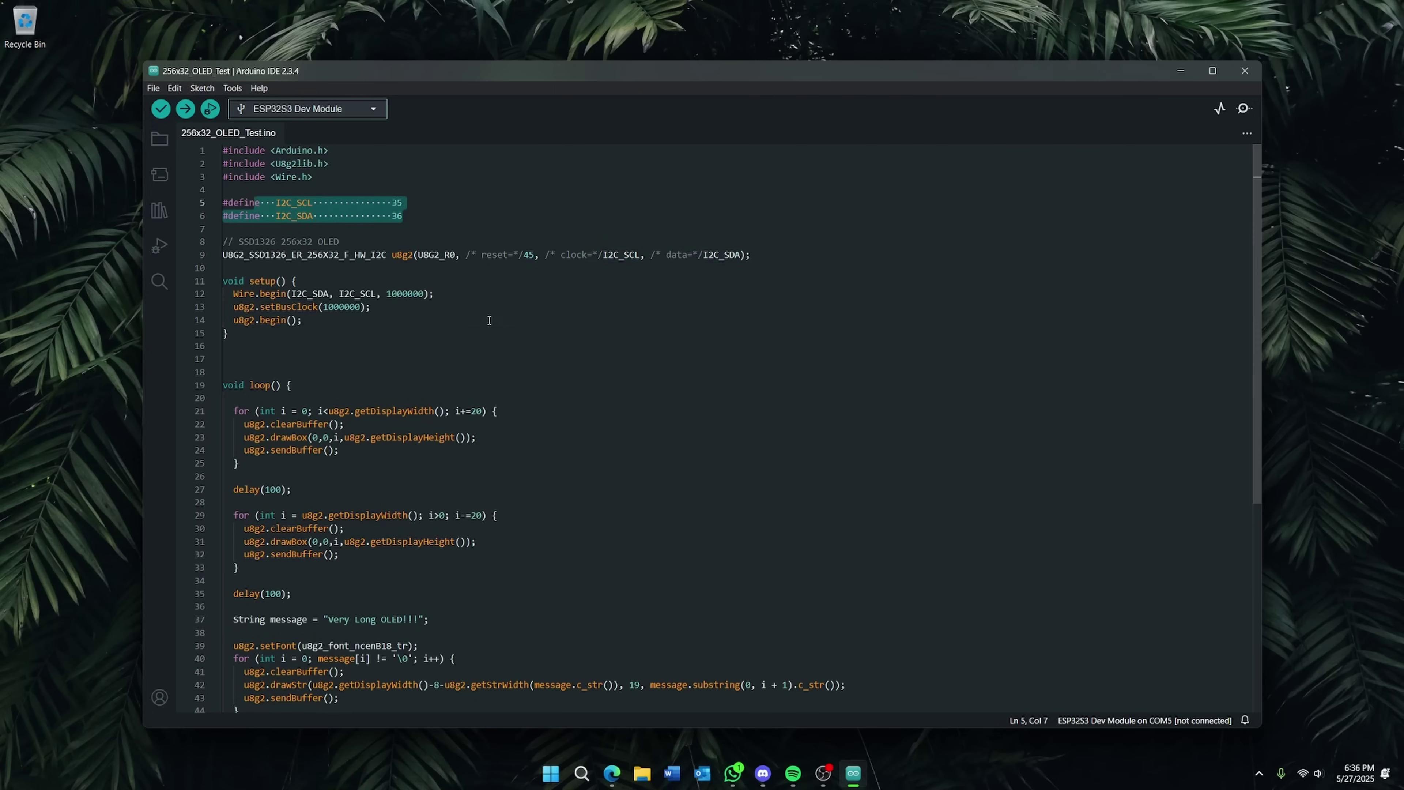
click(309, 320)
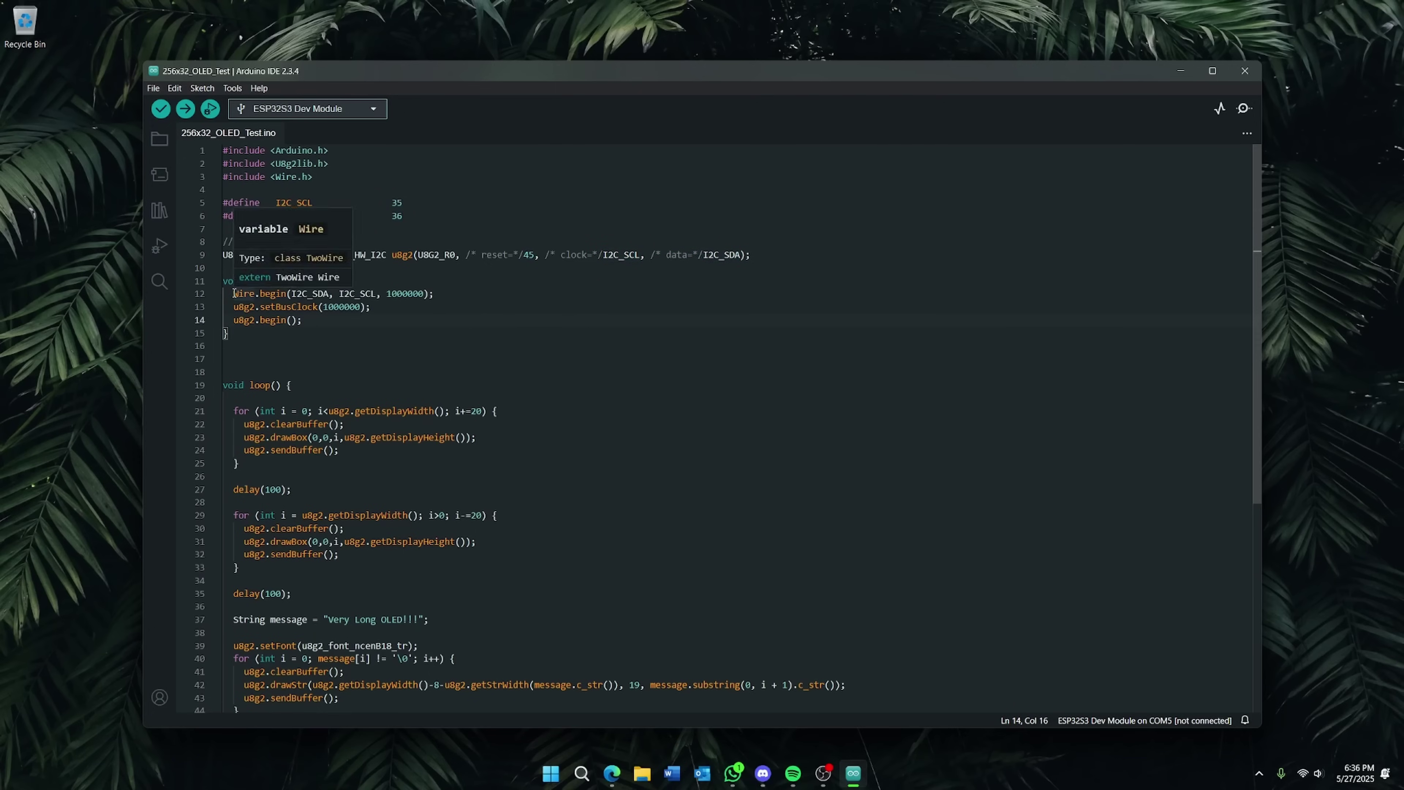
- Highlight the Wire.begin call in setup(), its matching Wire.h include and the call's SDA, SCL and frequency arguments
drag(233, 293, 287, 294)
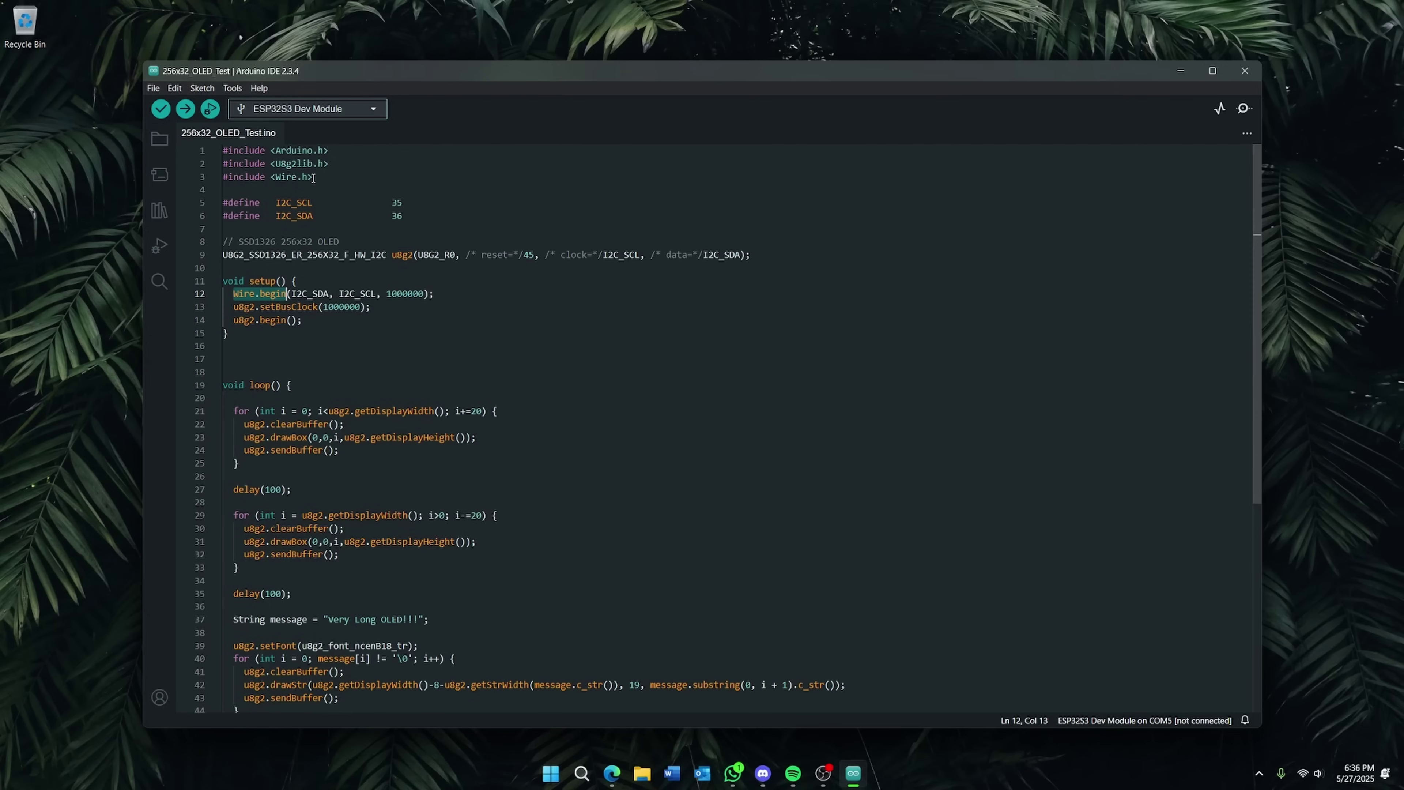
drag(313, 177, 271, 178)
click(271, 294)
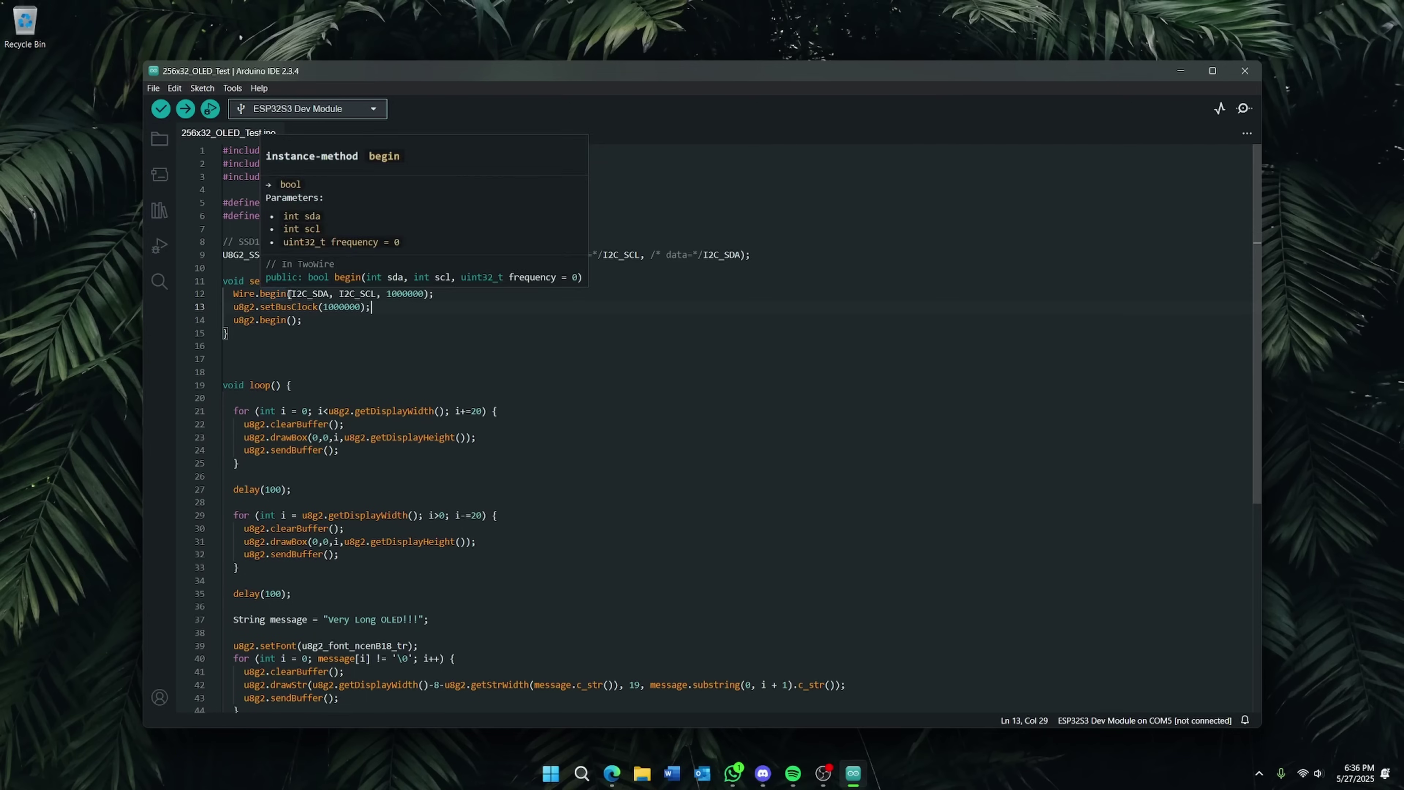
drag(292, 293, 423, 298)
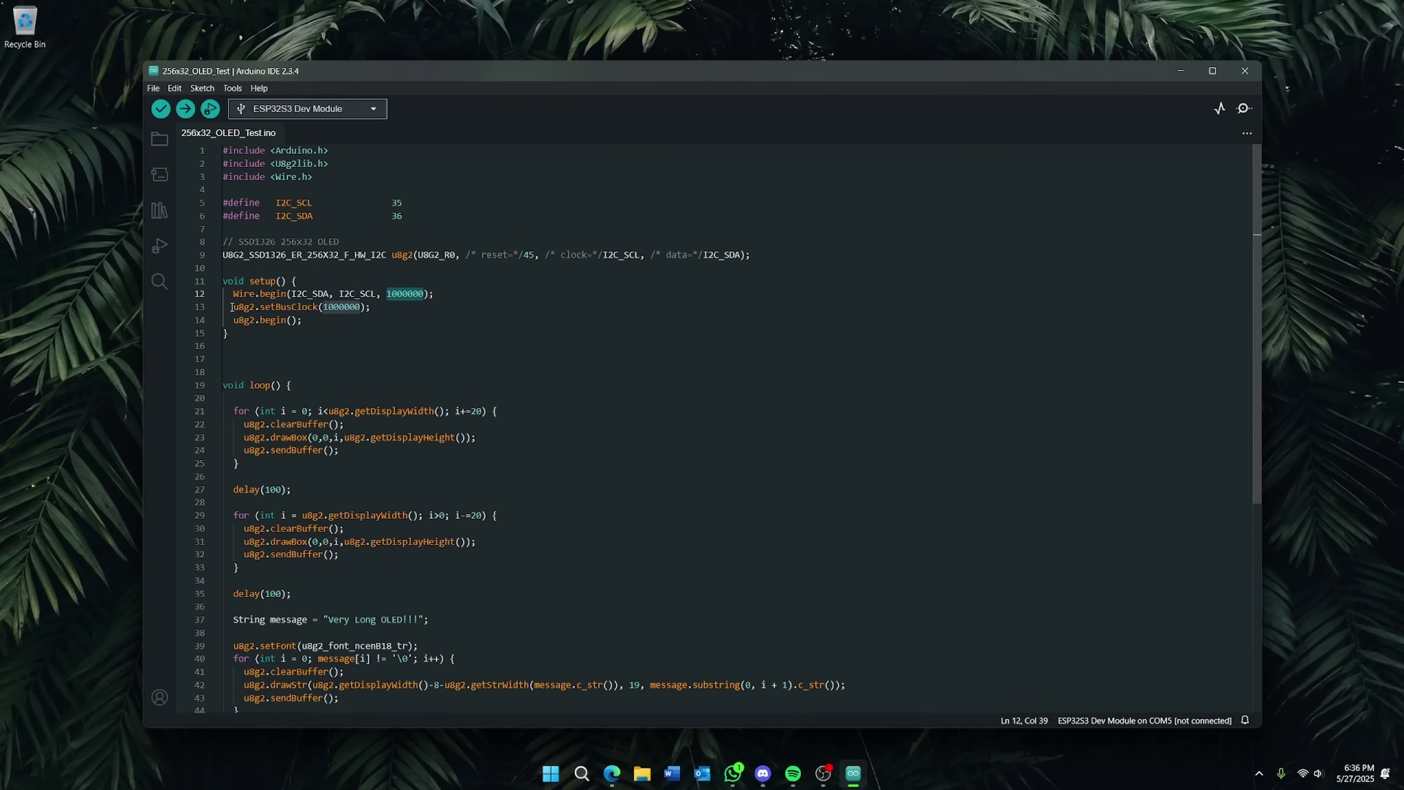
- Highlight the u8g2.setBusClock line with its clock value and the u8g2.begin call in setup()
drag(233, 307, 372, 305)
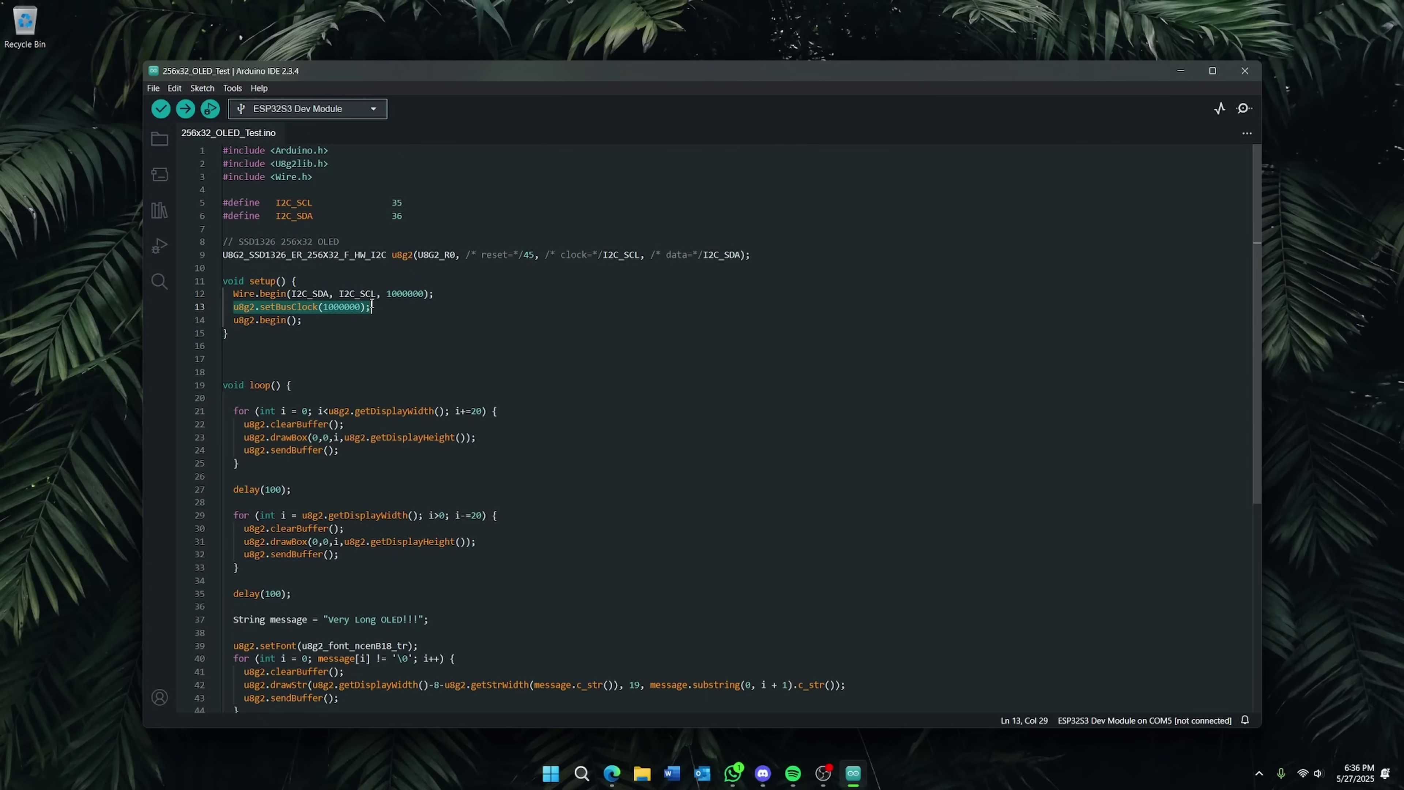
double_click(353, 306)
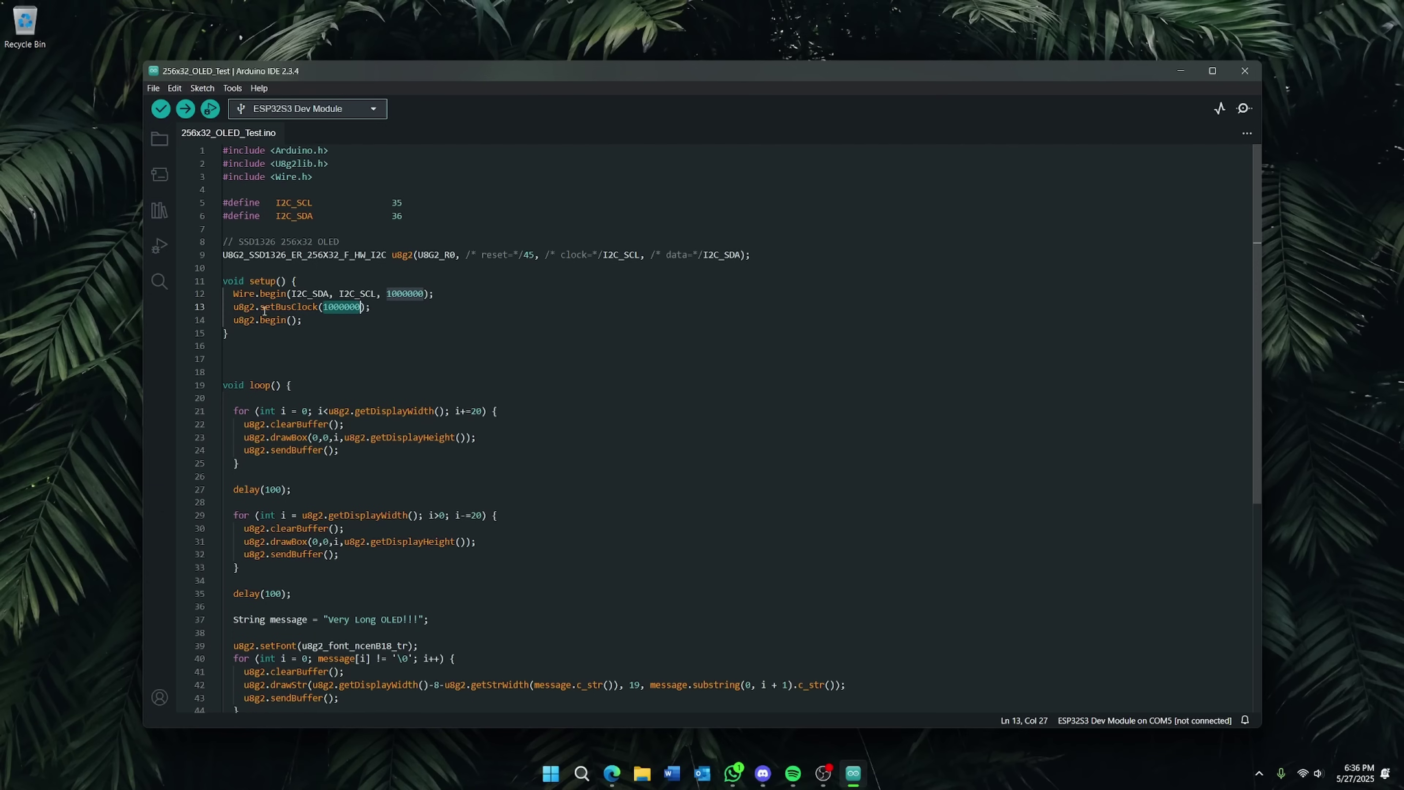
drag(309, 323, 234, 321)
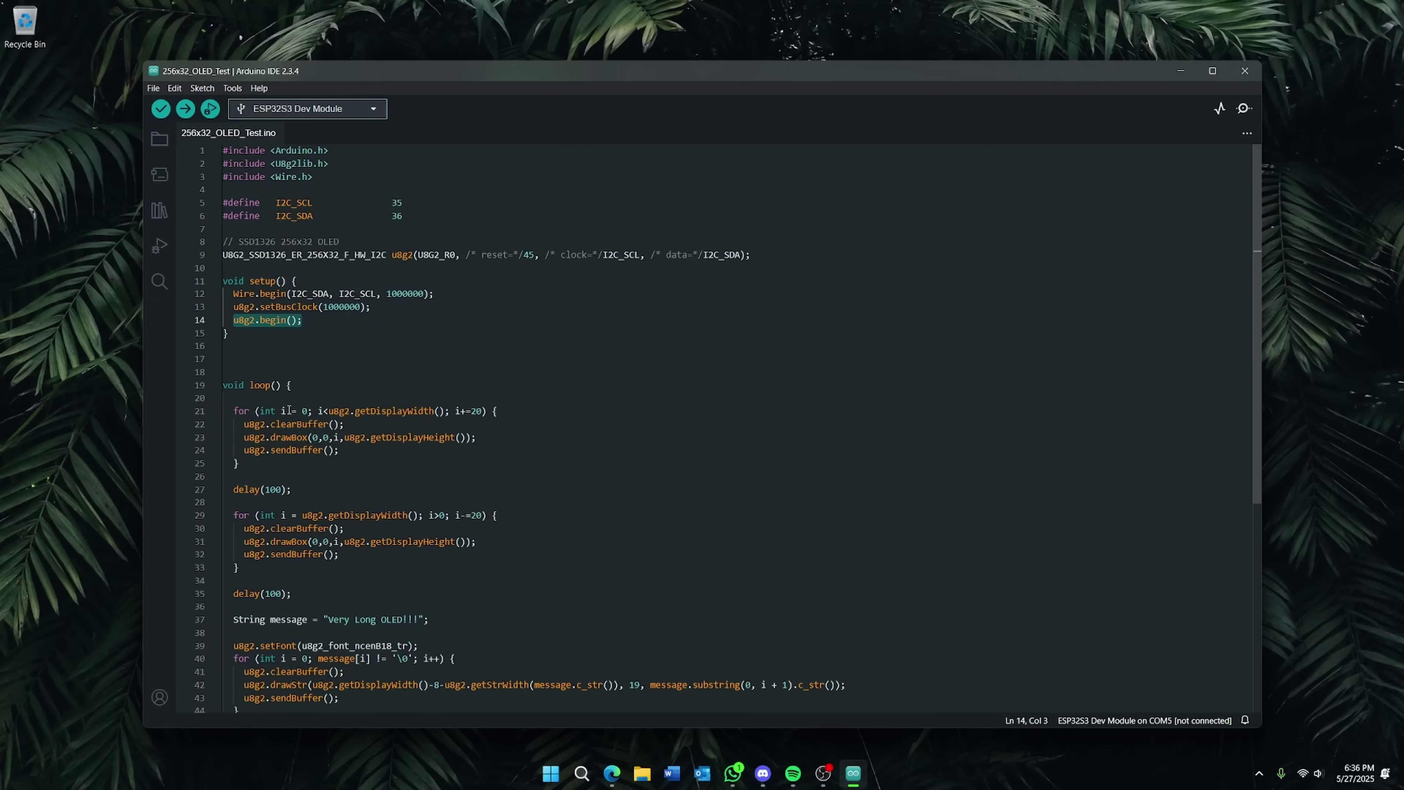
- Highlight the first for loop in loop(), lines 21 to 25, and view the reverse box-drawing loop below it
click(300, 390)
scroll(302, 387, down, 2)
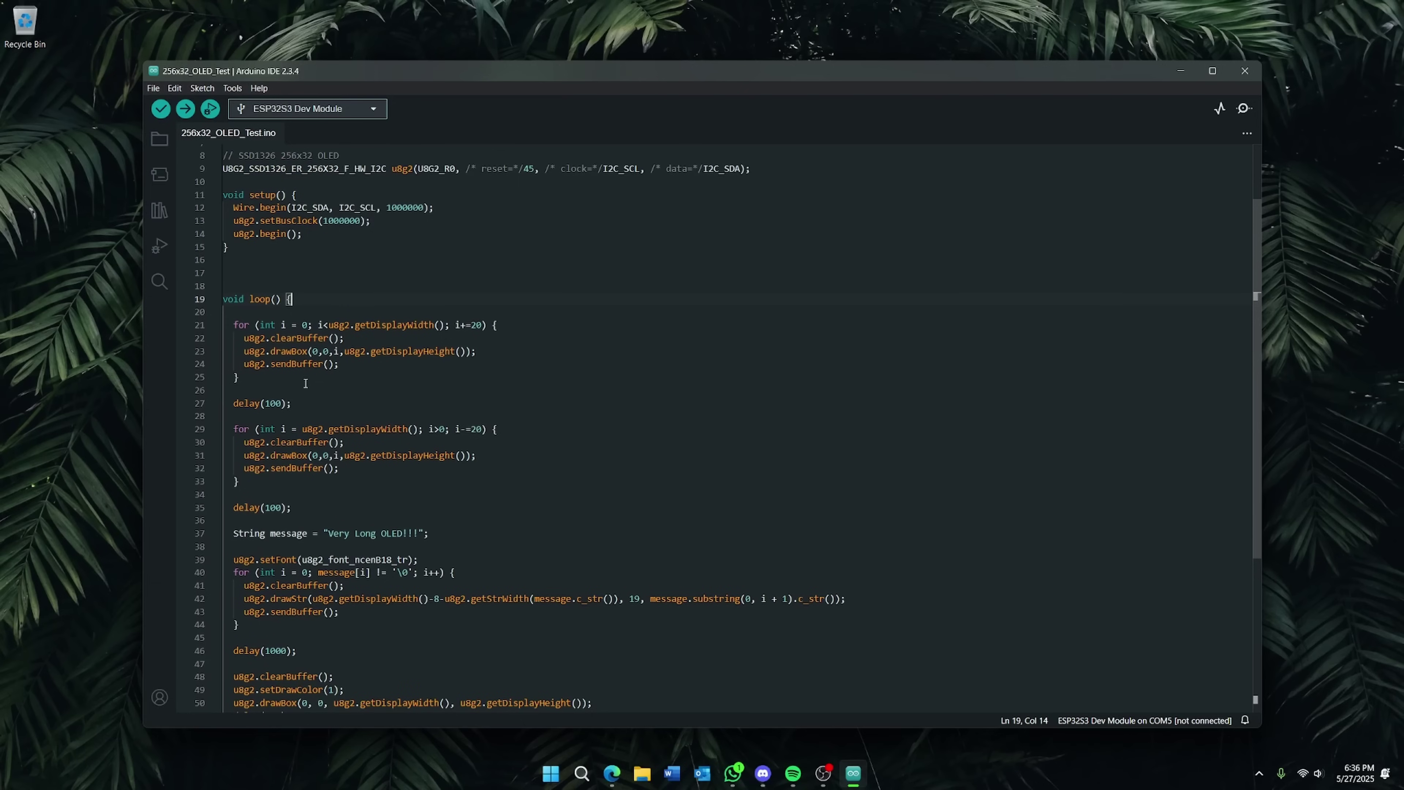
drag(232, 325, 250, 380)
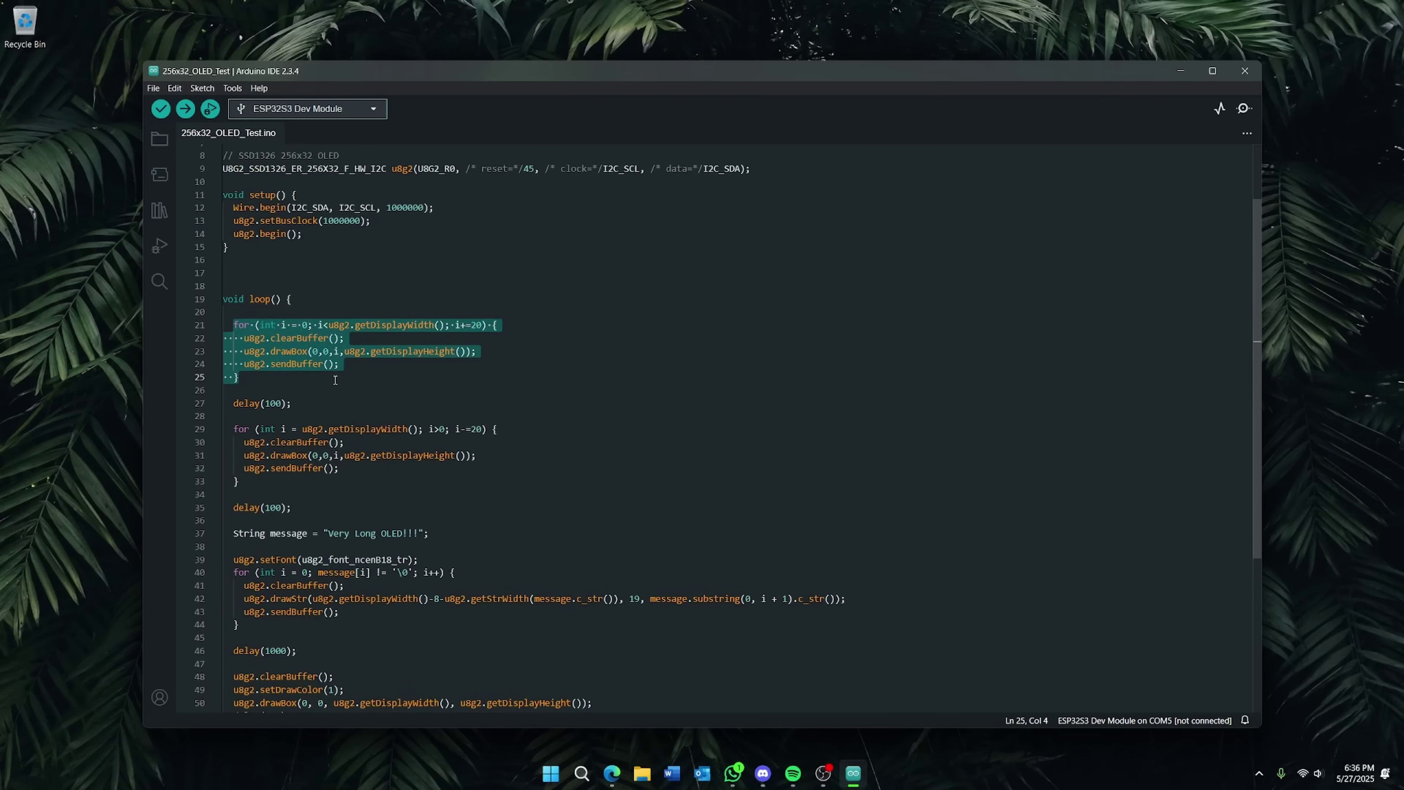
click(341, 403)
scroll(270, 437, down, 1)
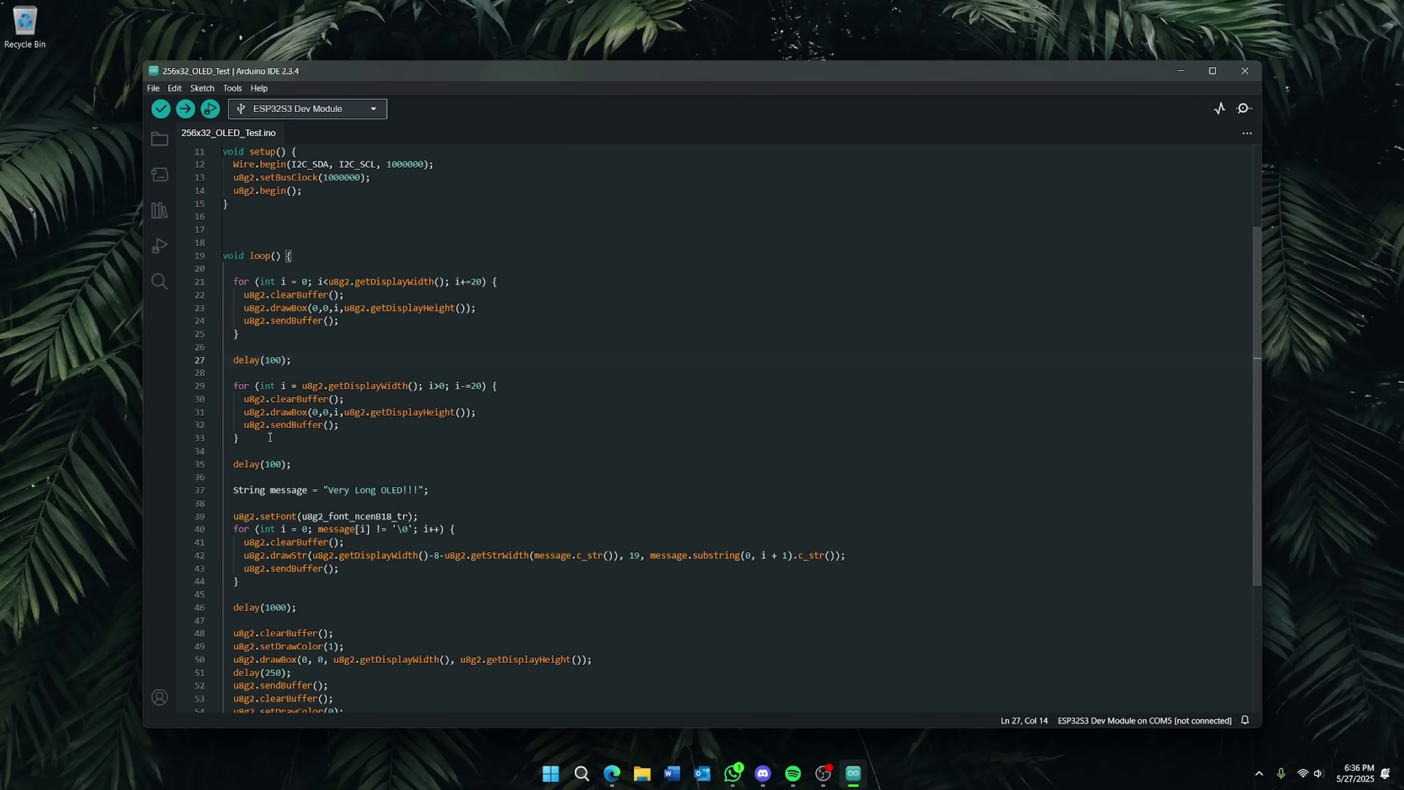
- Highlight the "Very Long OLED!!!" message string on line 37 and view the text-drawing code below it
scroll(291, 454, down, 3)
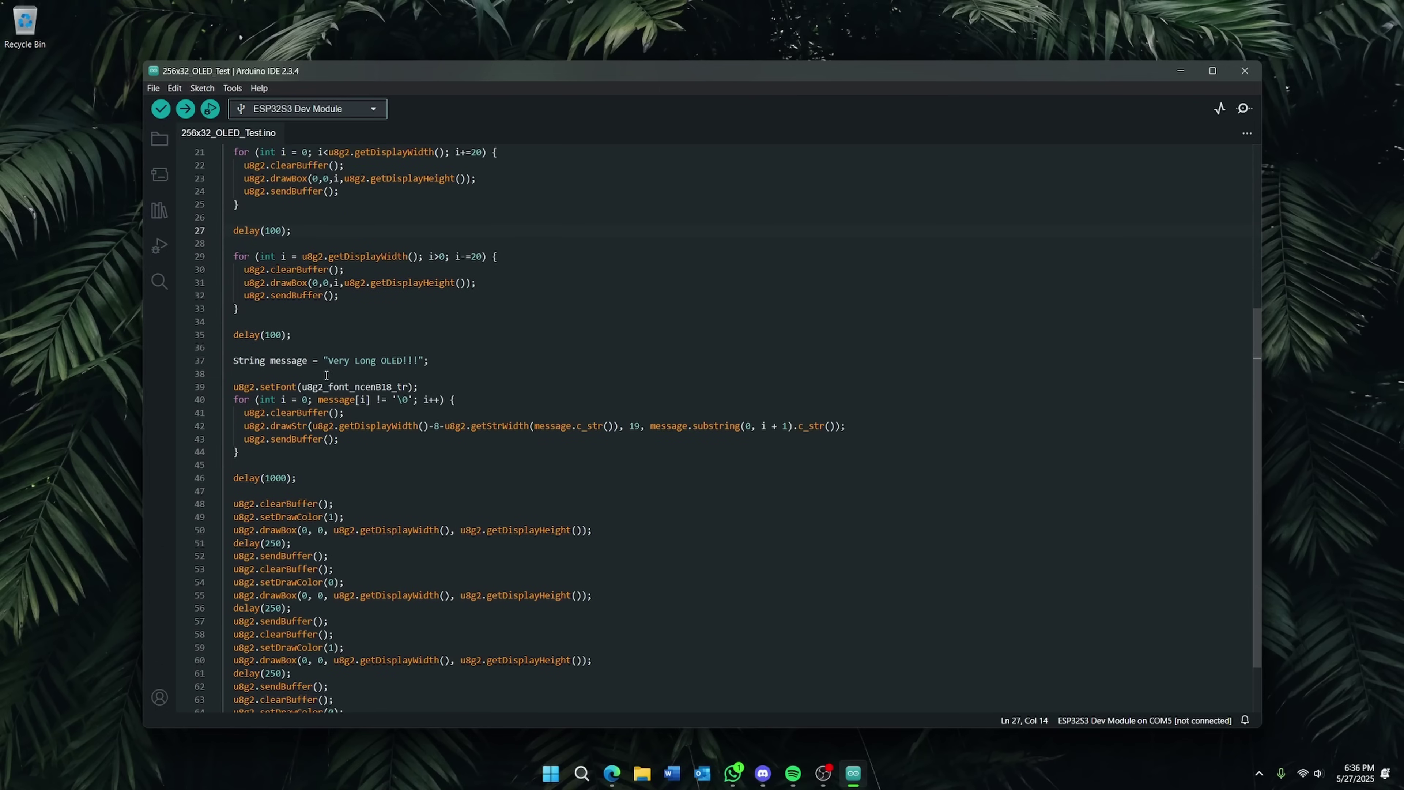
drag(323, 361, 424, 362)
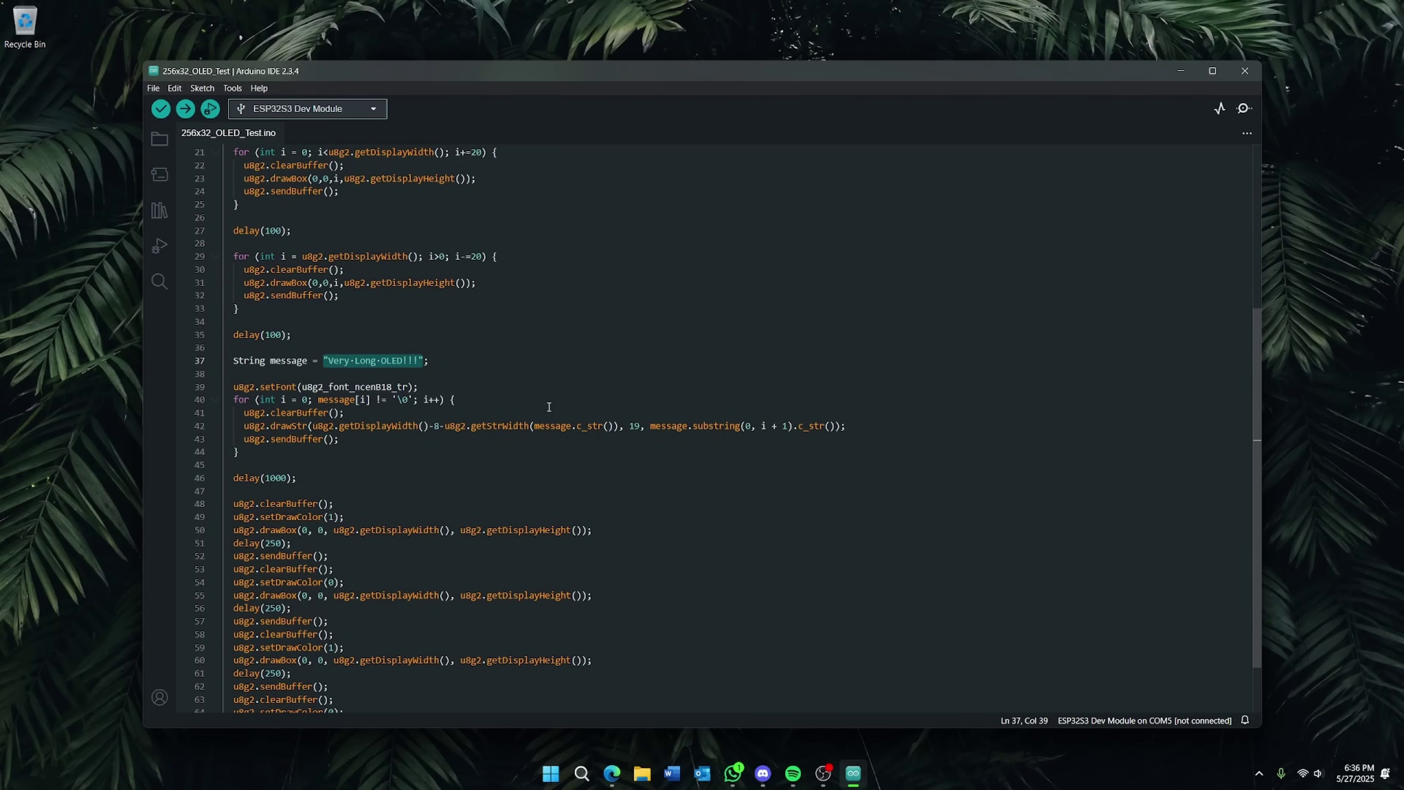
click(330, 362)
drag(330, 362, 418, 362)
scroll(297, 419, down, 2)
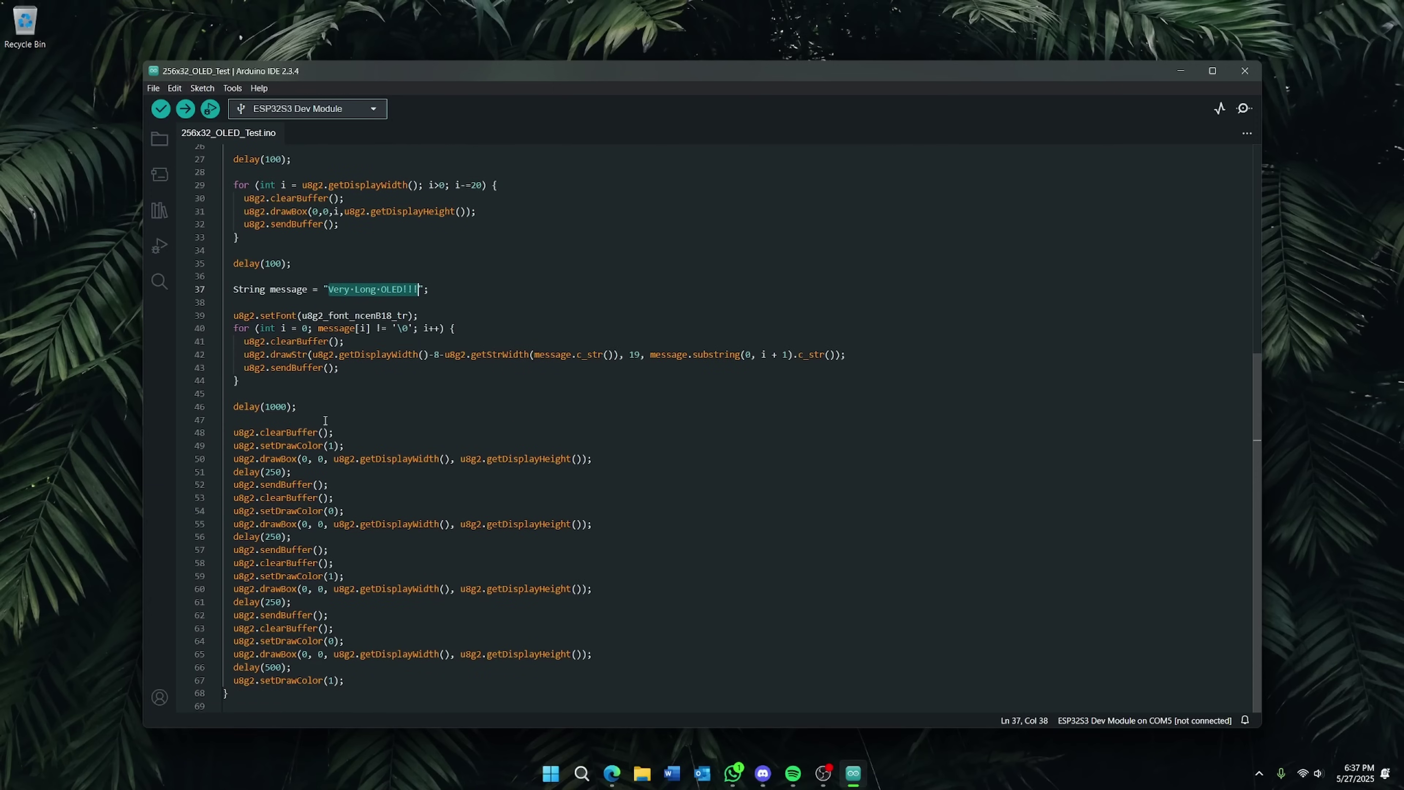
- Examine the display-flashing code after the delay(1000) line, starting at the u8g2.clearBuffer call on line 48
click(306, 404)
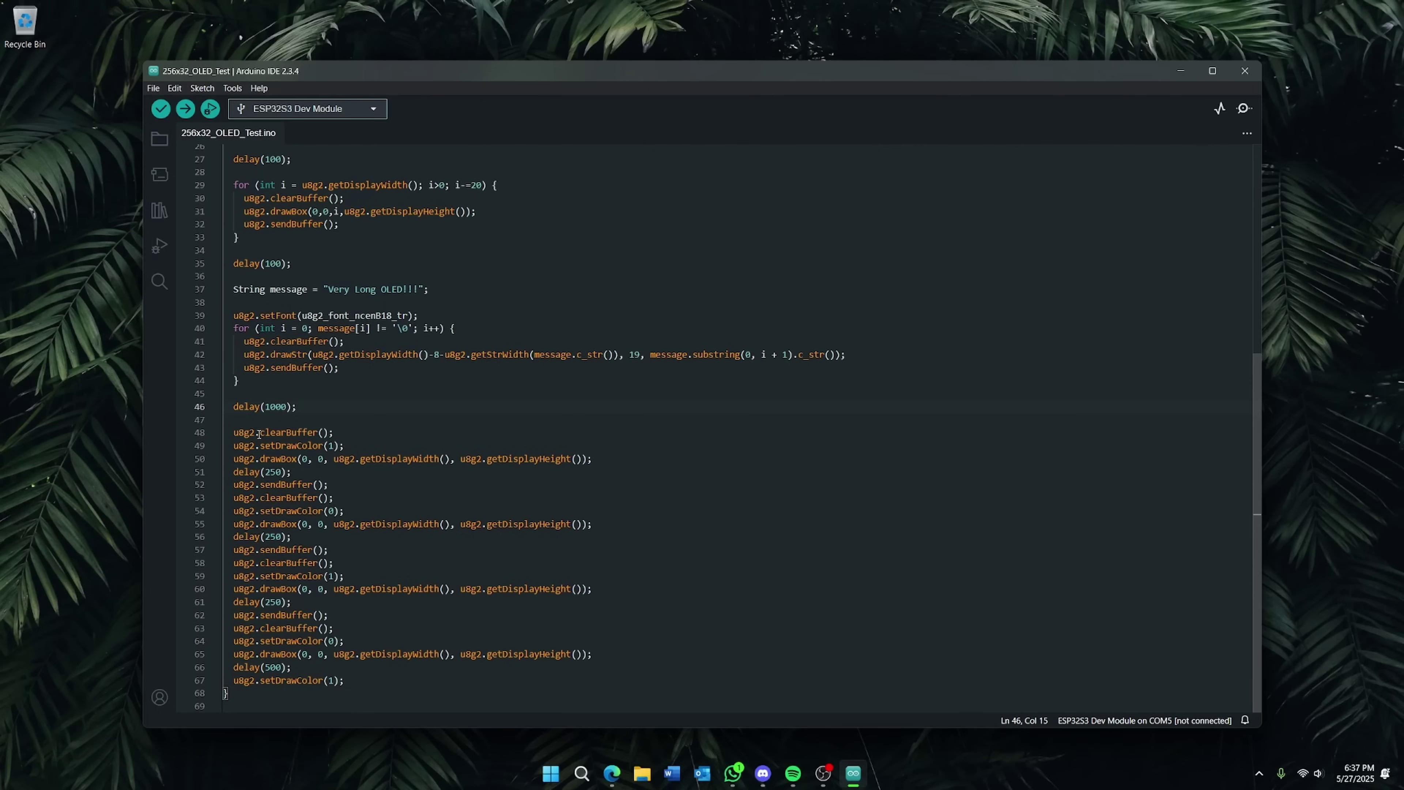
drag(234, 432, 319, 416)
click(346, 433)
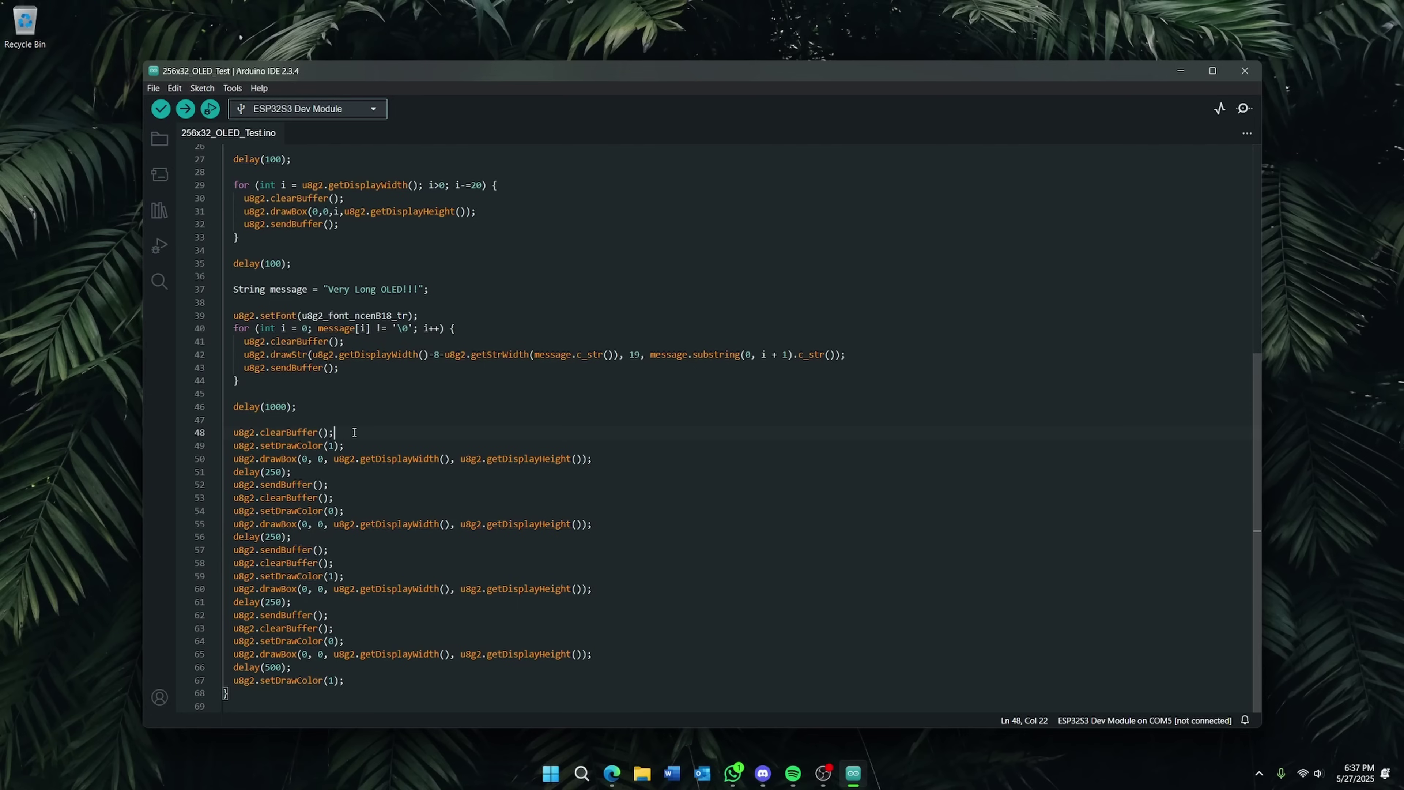